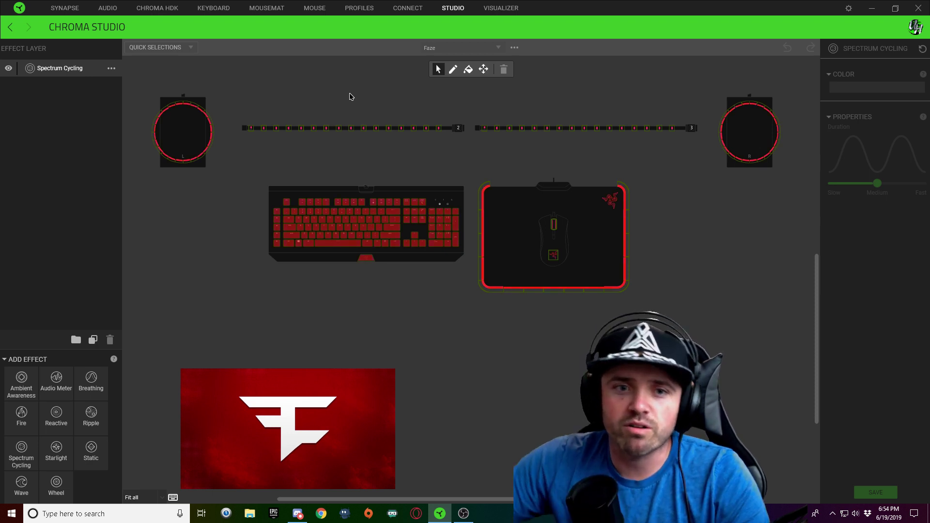
Change the Spectrum Cycling layer to the Wave effect and colour it with the black-green-black pattern, recolouring its middle stop red (FF0000)
click(111, 68)
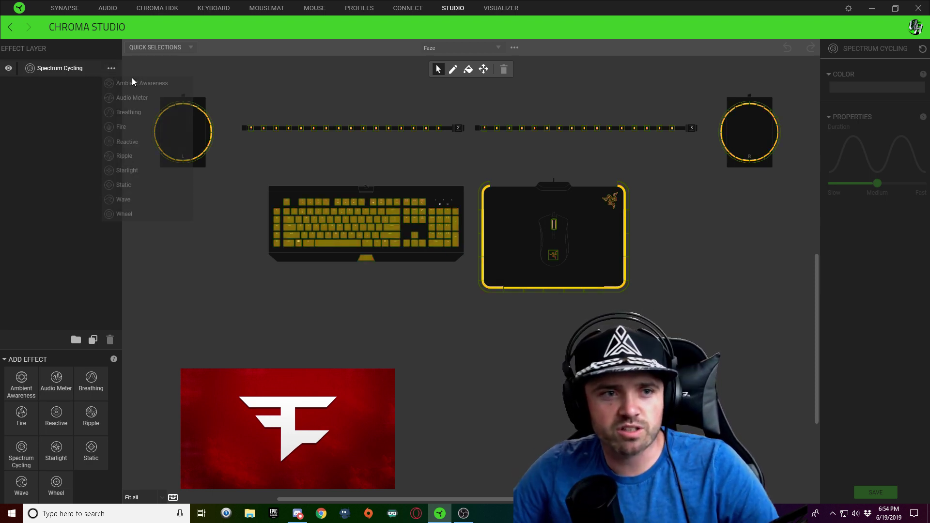
click(130, 202)
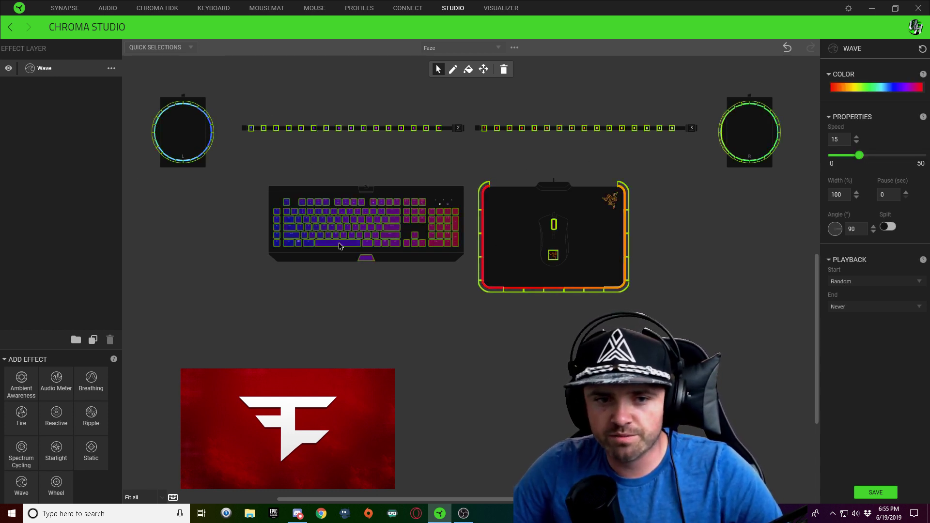
click(868, 86)
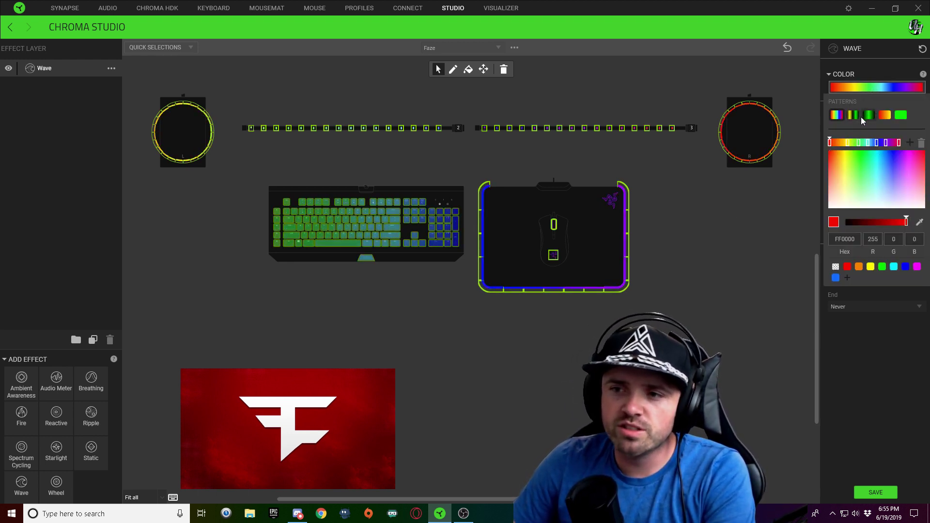
click(867, 114)
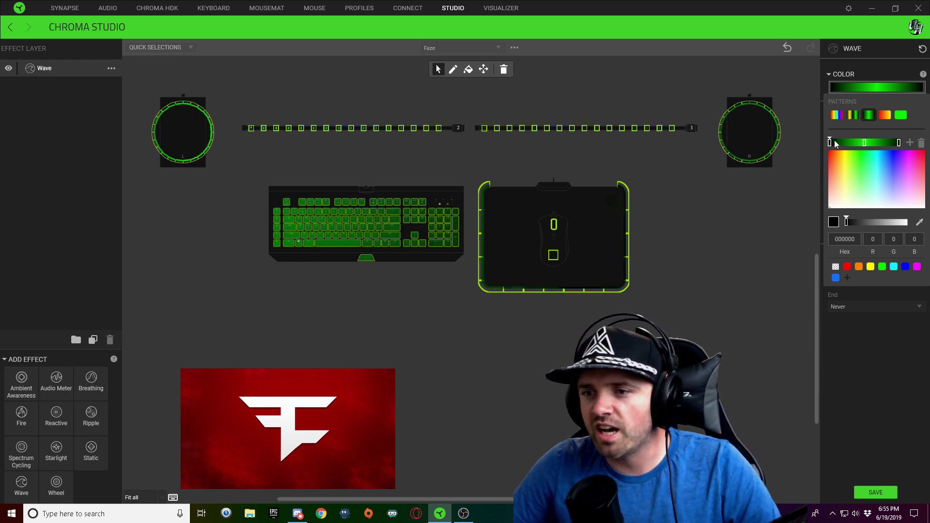
click(865, 143)
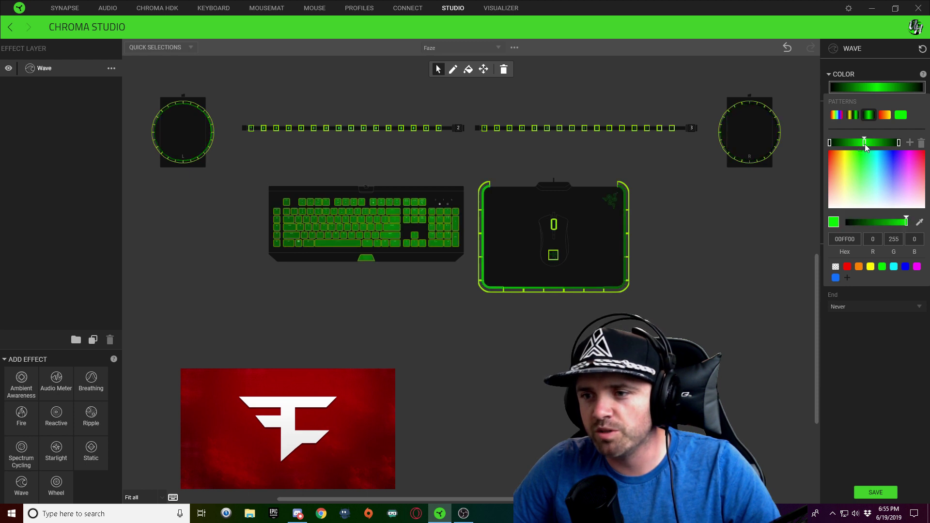
click(848, 266)
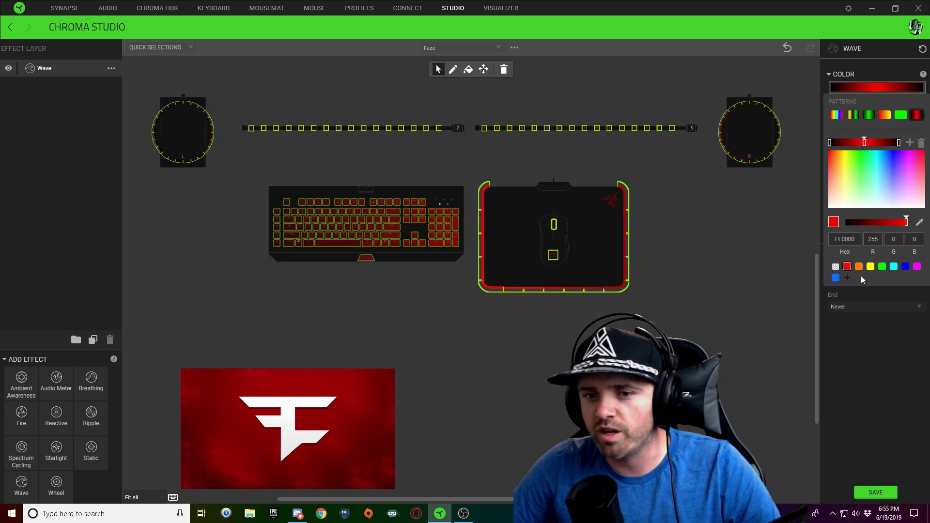
click(873, 365)
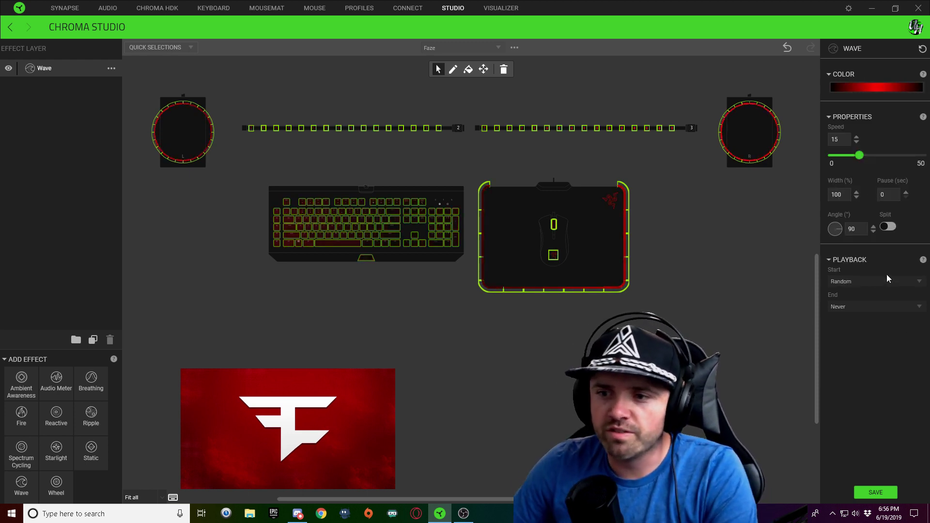
Set the wave's angle to 180° and its speed to 10 for all devices, and save the effect
drag(838, 228, 835, 245)
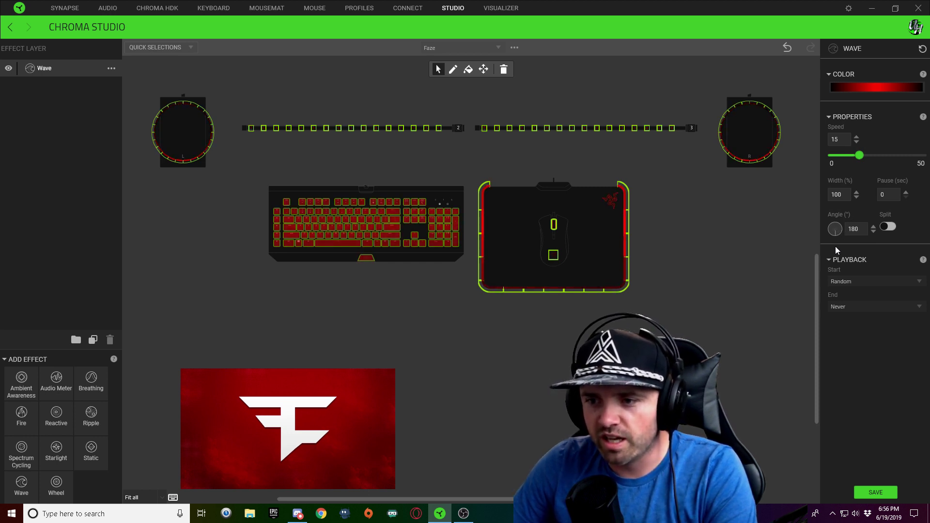
double_click(835, 139)
text(10)
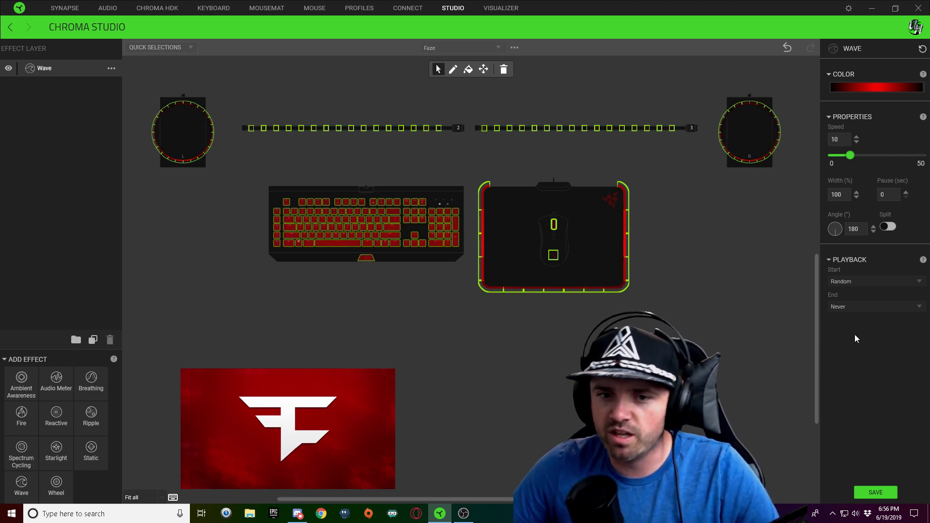
click(889, 492)
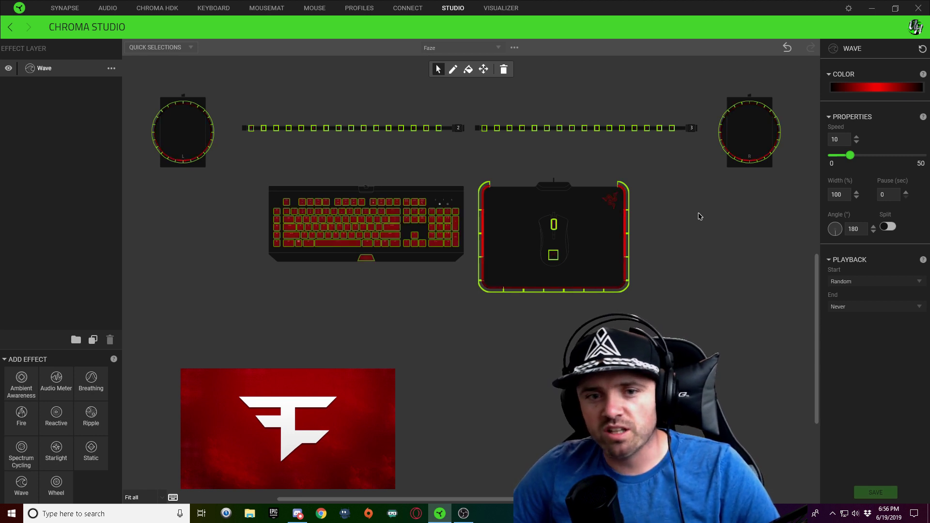
Select scattered lights across all devices, set their wave speed to 11, width to 110% and angle to 215°, and save
click(129, 151)
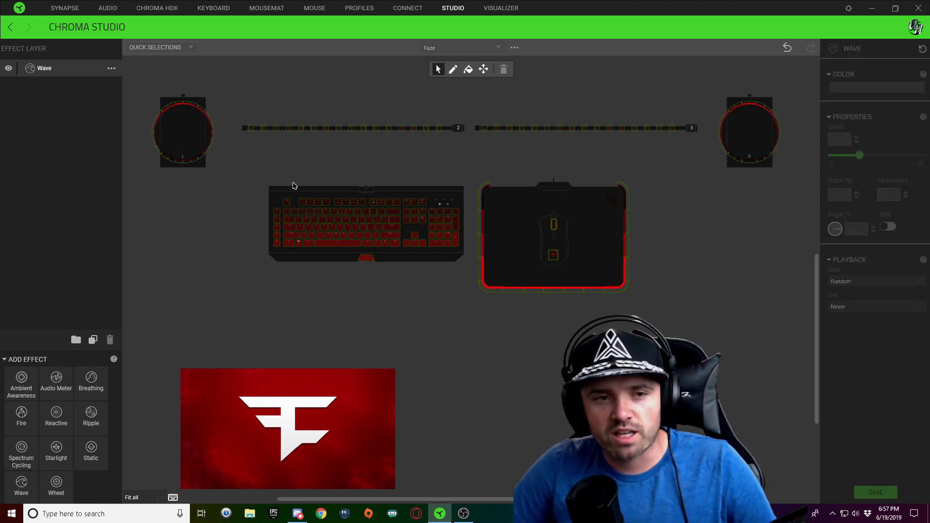
click(154, 144)
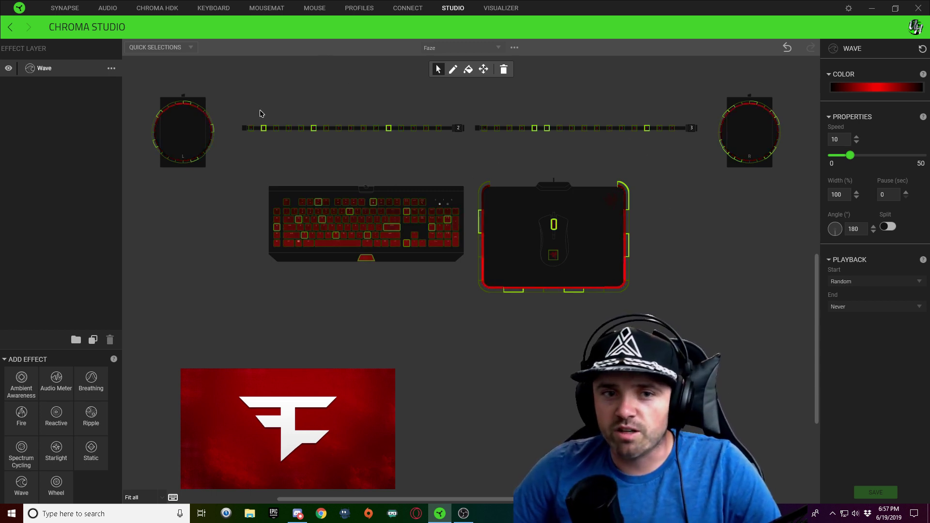
click(856, 137)
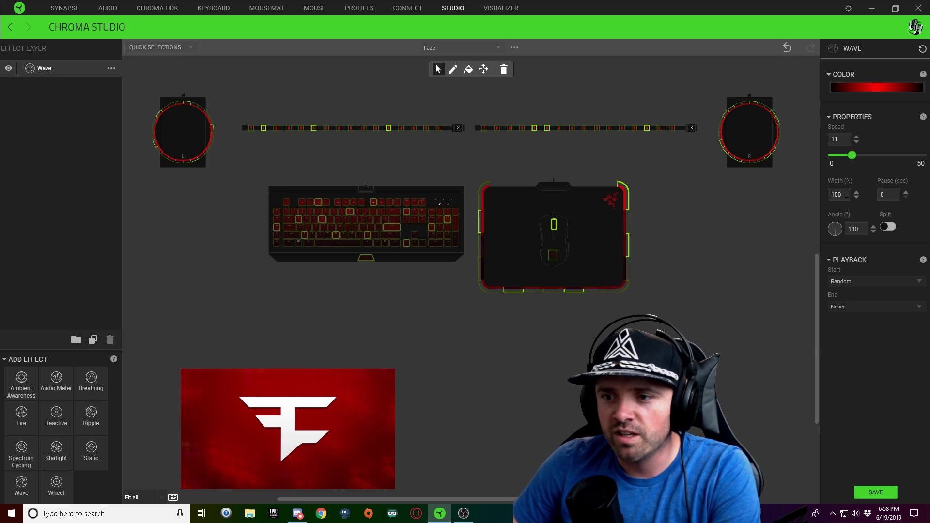
text(1)
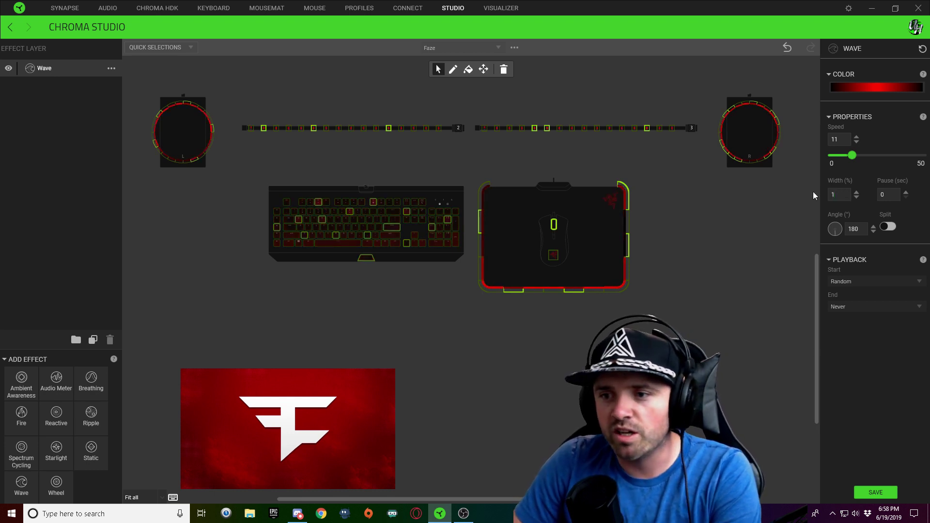
text(10)
drag(835, 236, 830, 237)
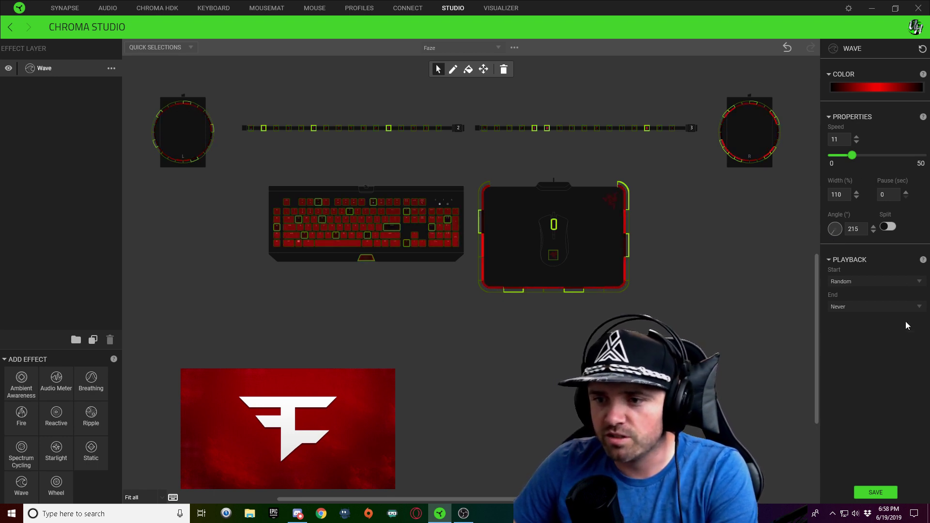
click(875, 492)
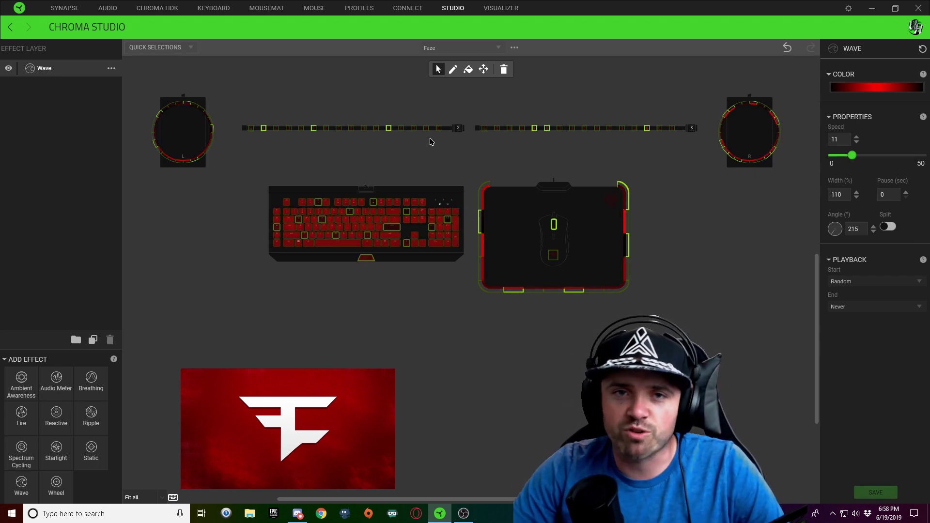
Select a second scattered set of lights and set its wave speed to 8, width to 105% and angle to 115°
click(248, 198)
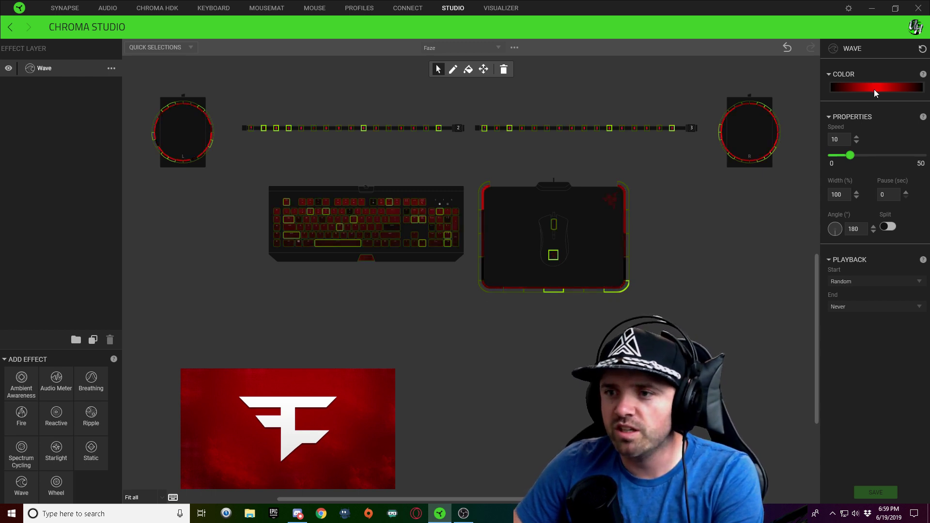
drag(844, 140, 825, 144)
key(ctrl+0)
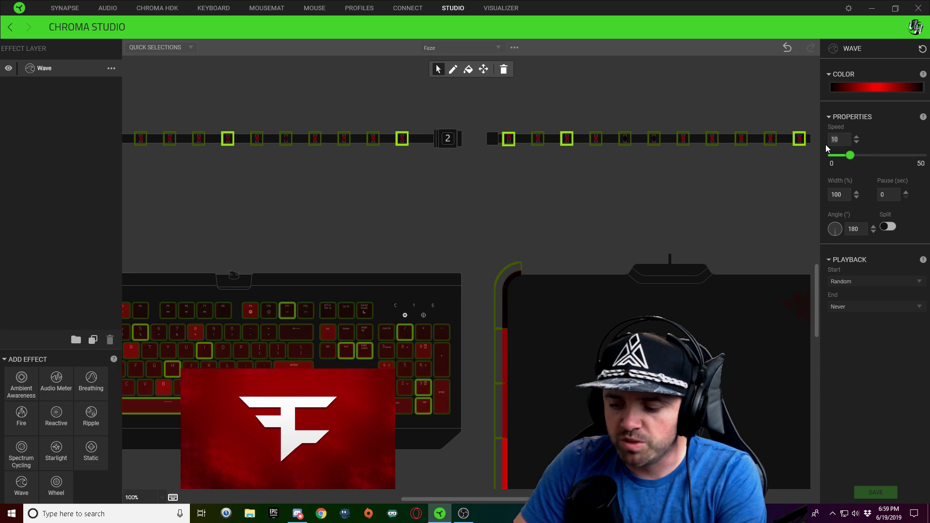
text(8)
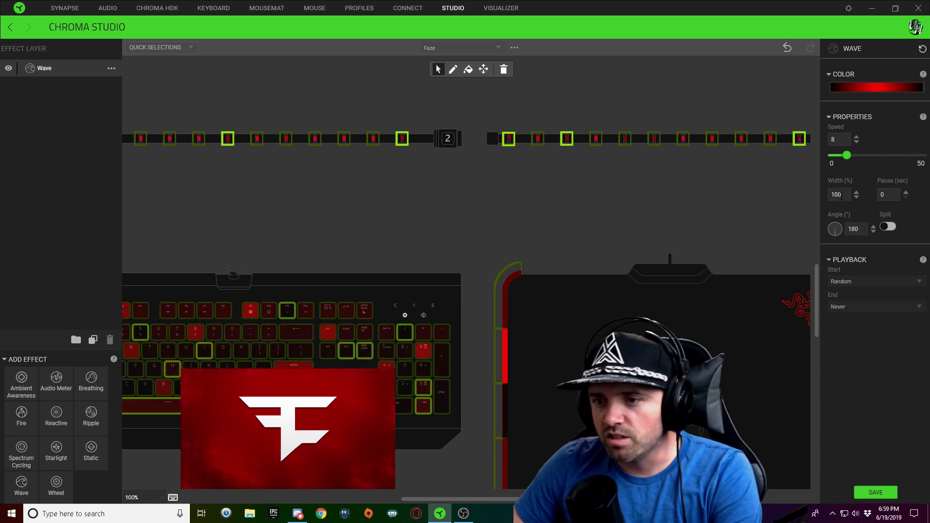
text(105)
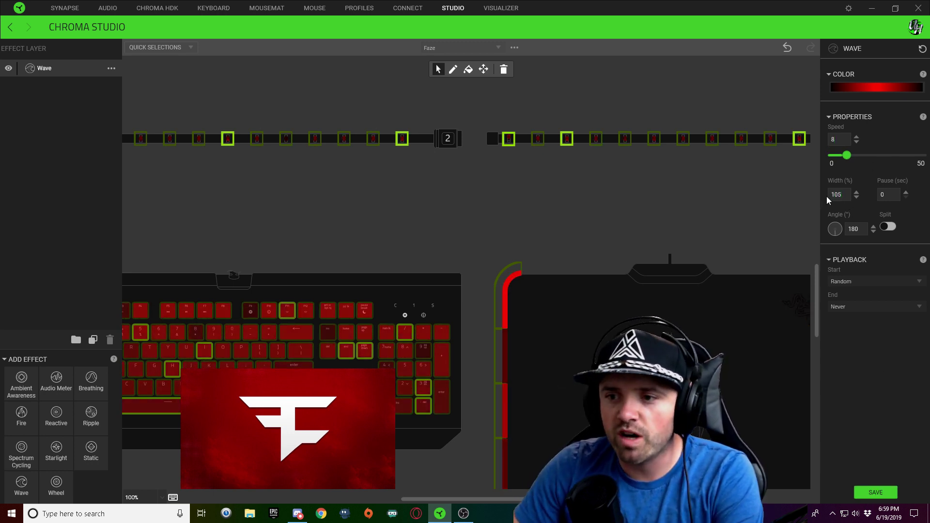
mouse_move(836, 232)
mouse_down()
mouse_move(845, 233)
mouse_move(848, 206)
mouse_move(844, 234)
mouse_up()
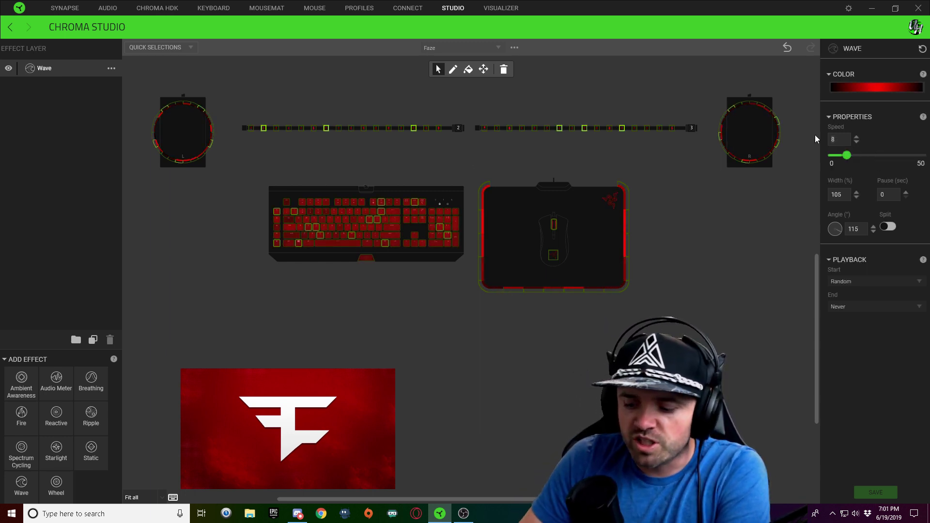
Give another scattered set of lights a wave speed of 9, a width of 120% and an angle of 26°, and deselect it
text(9)
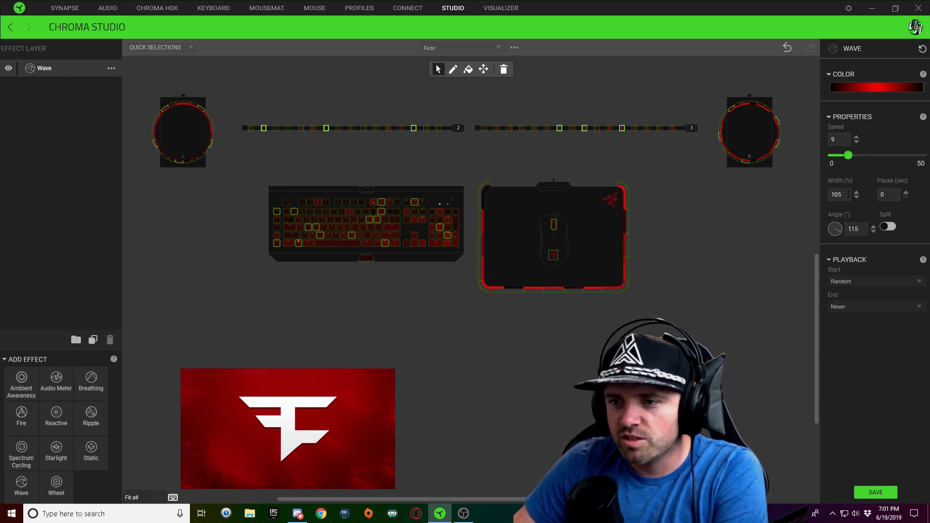
text(120)
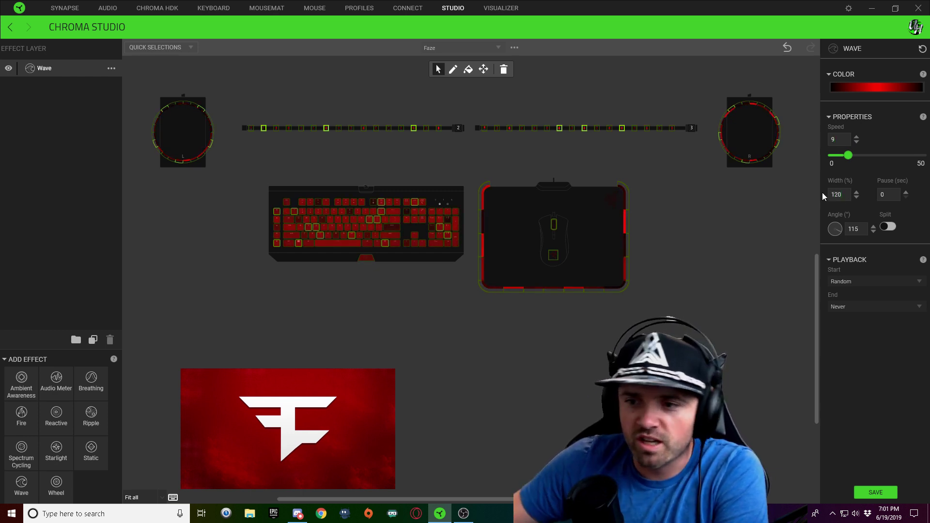
drag(841, 233, 841, 222)
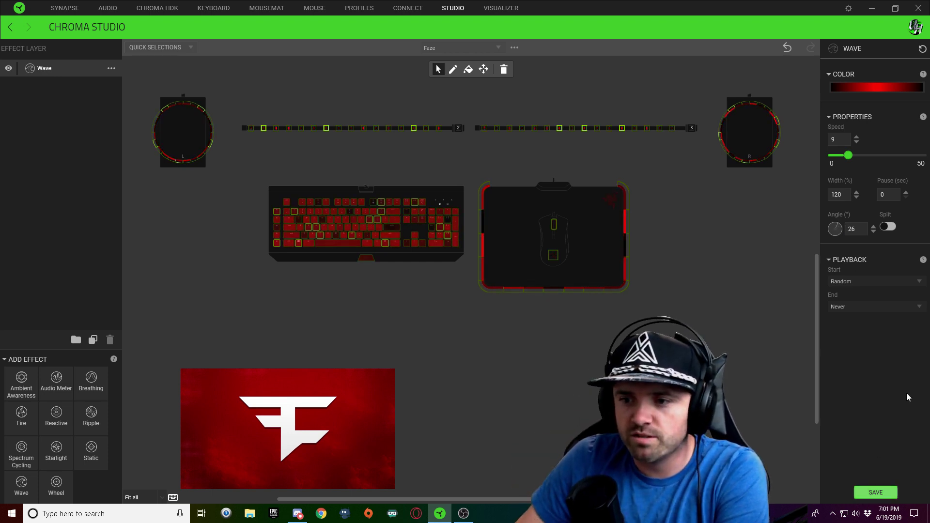
click(779, 232)
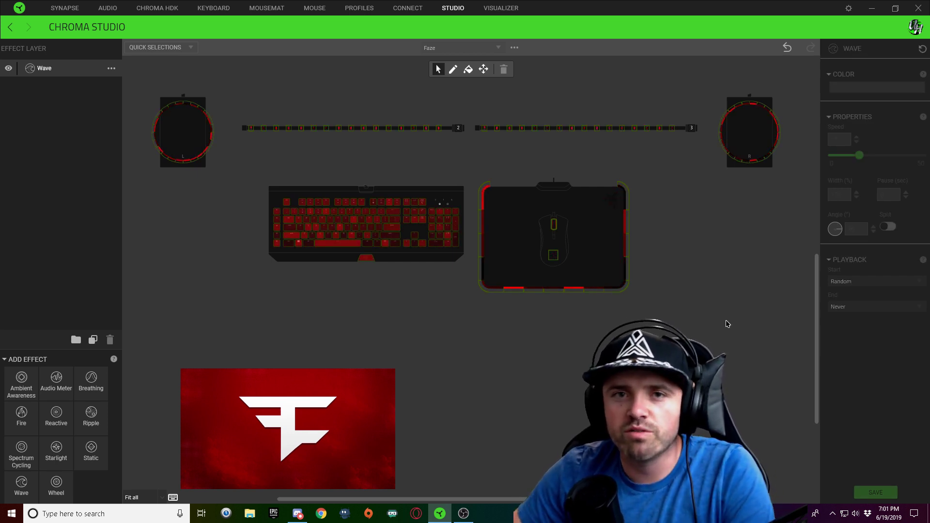
Rename the Wave effect layer as Background
scroll(395, 253, up, 2)
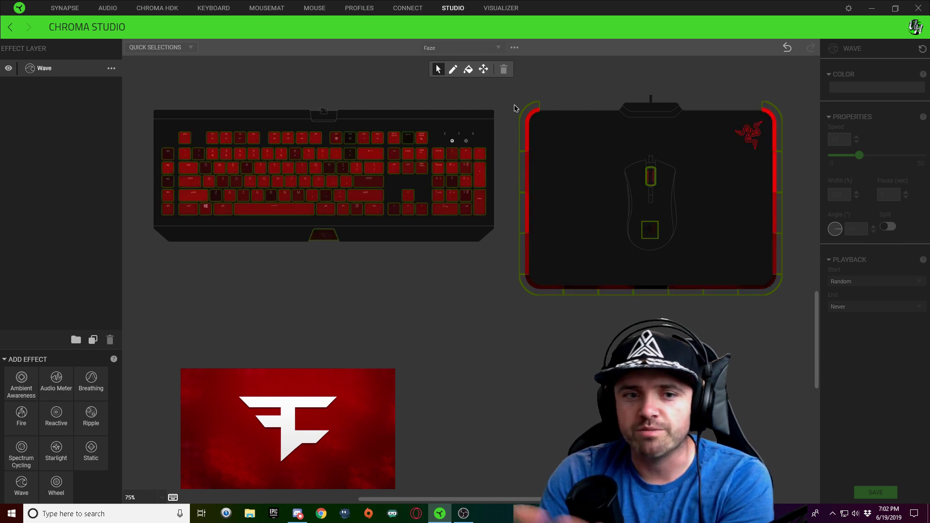
double_click(57, 69)
text(Background)
key(Return)
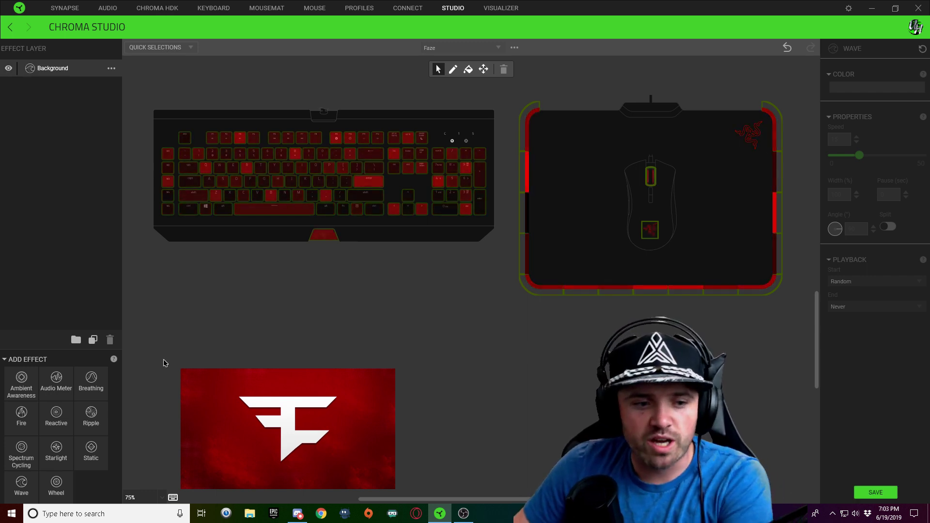
Add a second Wave effect layer and name it Logo top
click(22, 481)
double_click(44, 68)
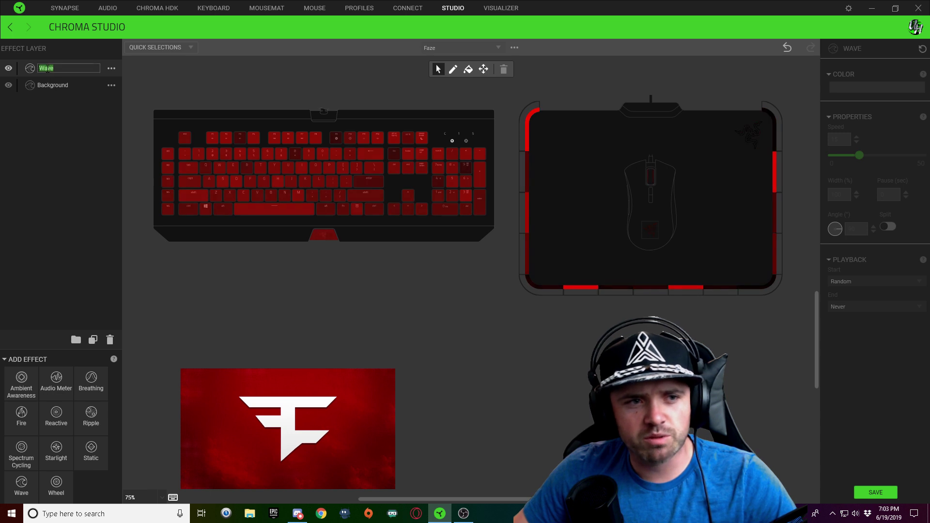
text(Log)
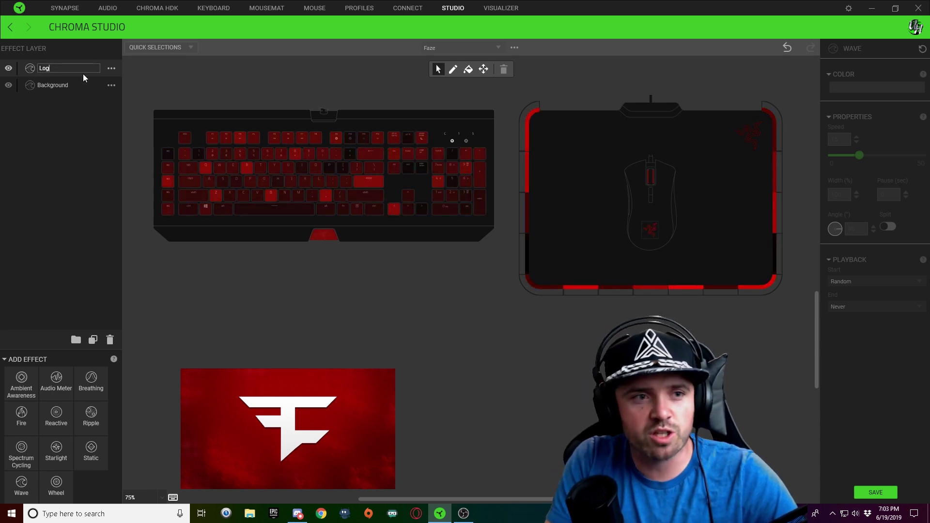
text(o top)
key(Return)
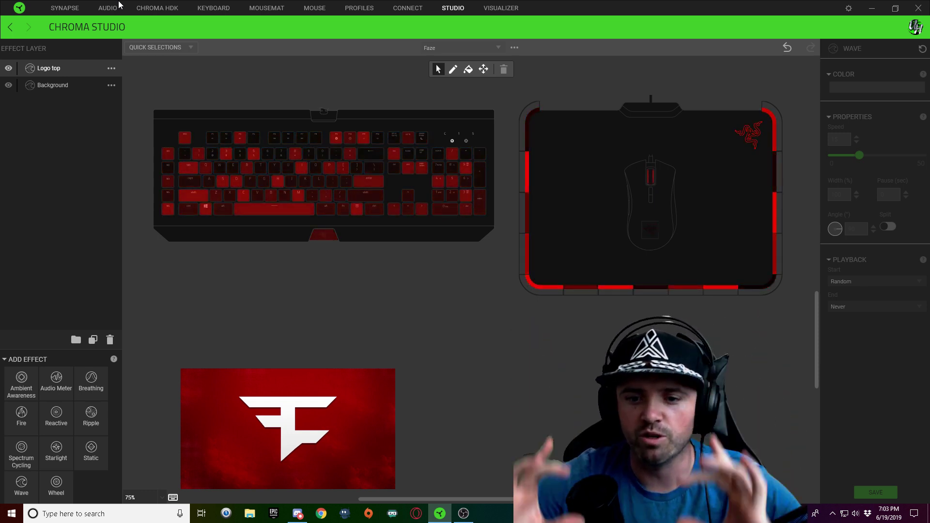
Select the middle and right keys of the keyboard's main area for Logo top and set wave width 200%, speed 4 and angle 0°
drag(235, 110, 424, 252)
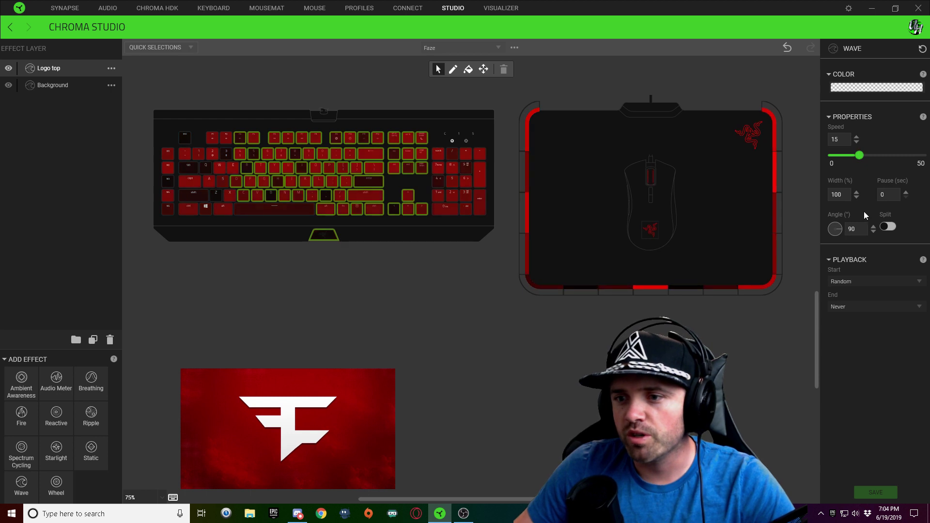
click(855, 229)
key(BackSpace)
key(BackSpace)
text(90)
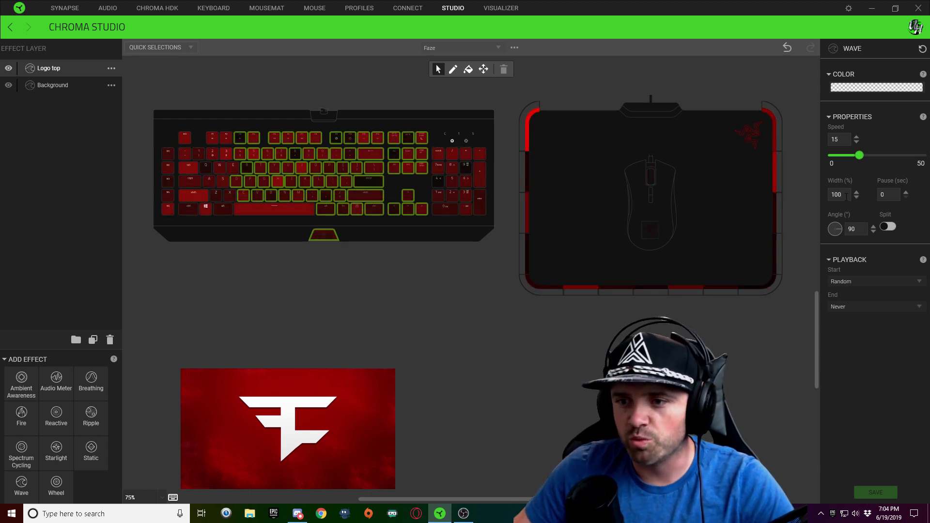
text(200)
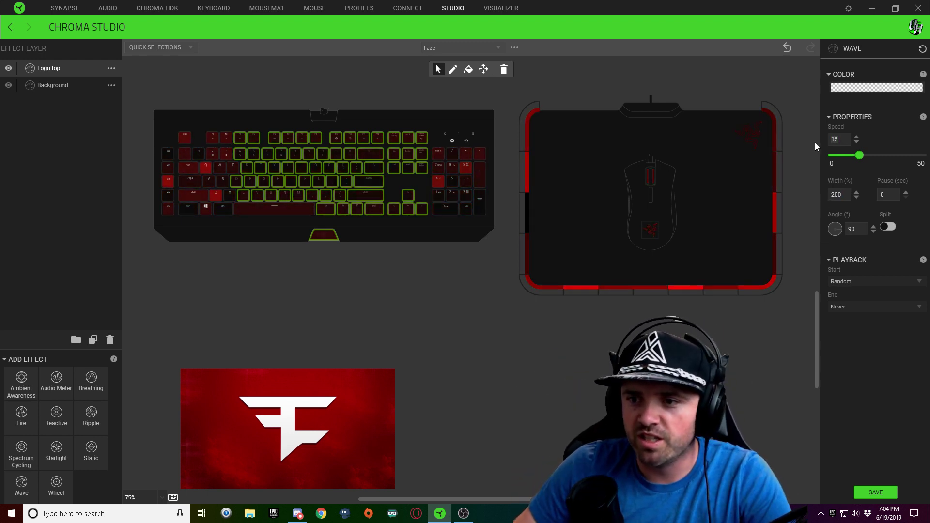
text(4)
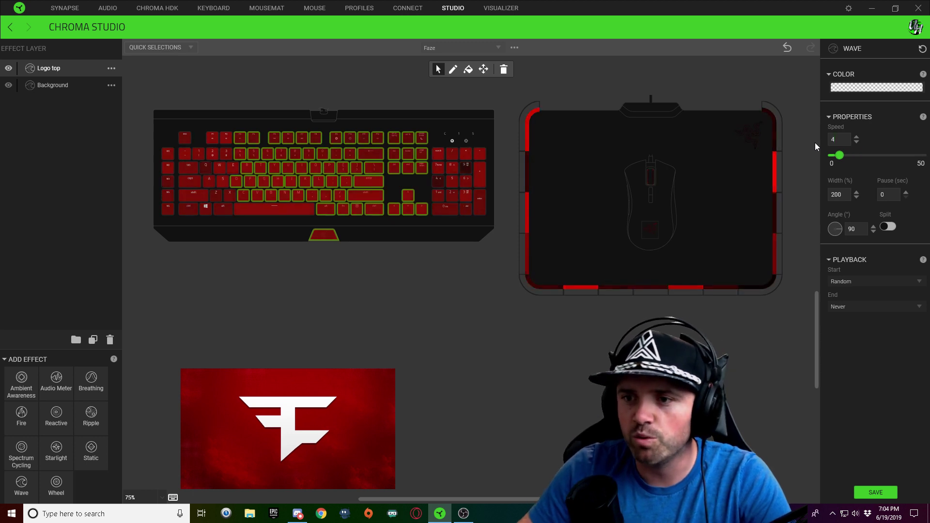
drag(839, 230, 835, 208)
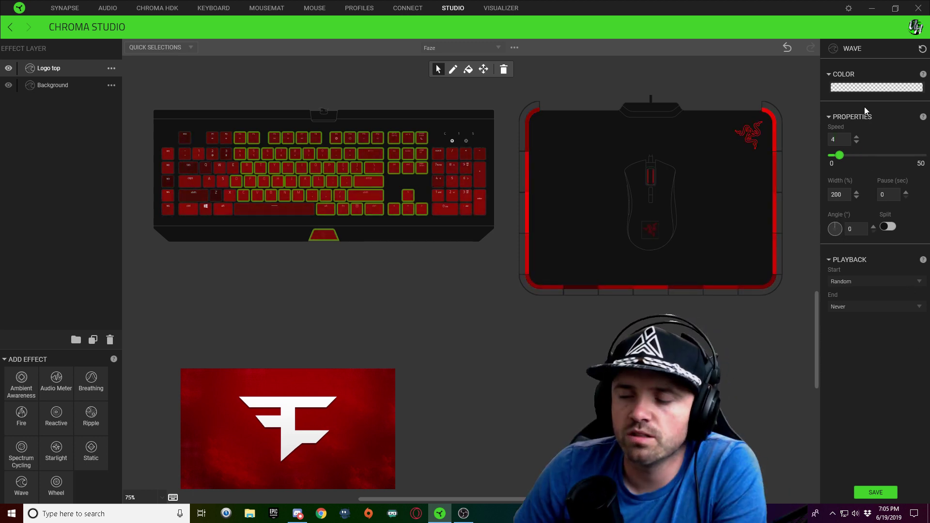
Apply the yellow and green gradient pattern to the Logo top keys and make its first and last color stops transparent
click(875, 87)
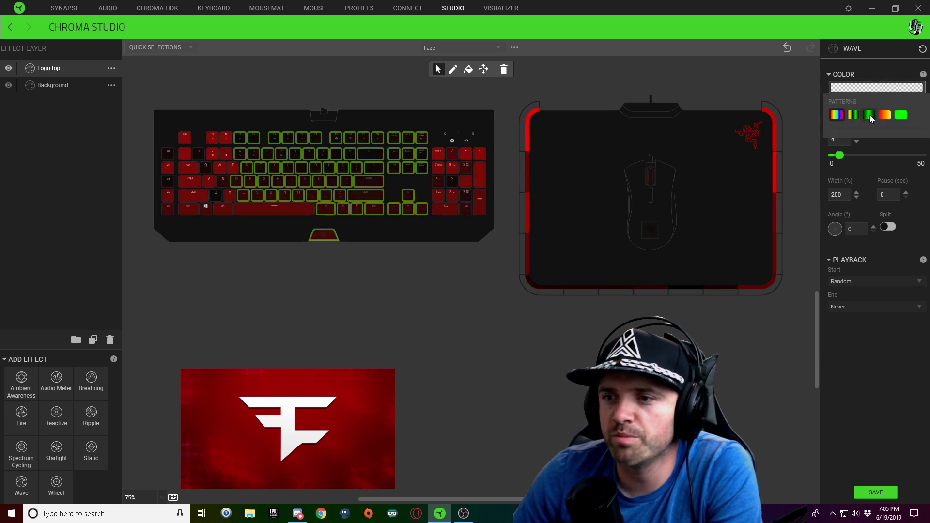
click(855, 115)
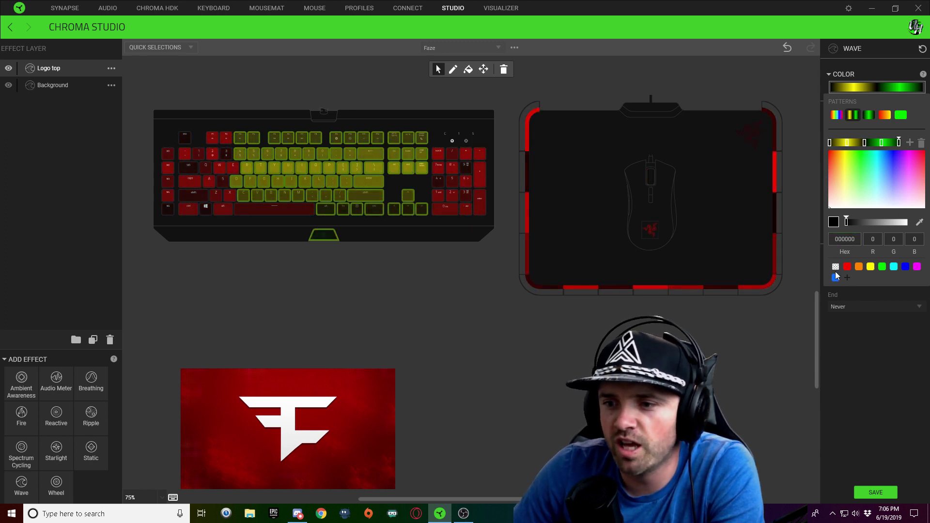
click(835, 266)
click(830, 143)
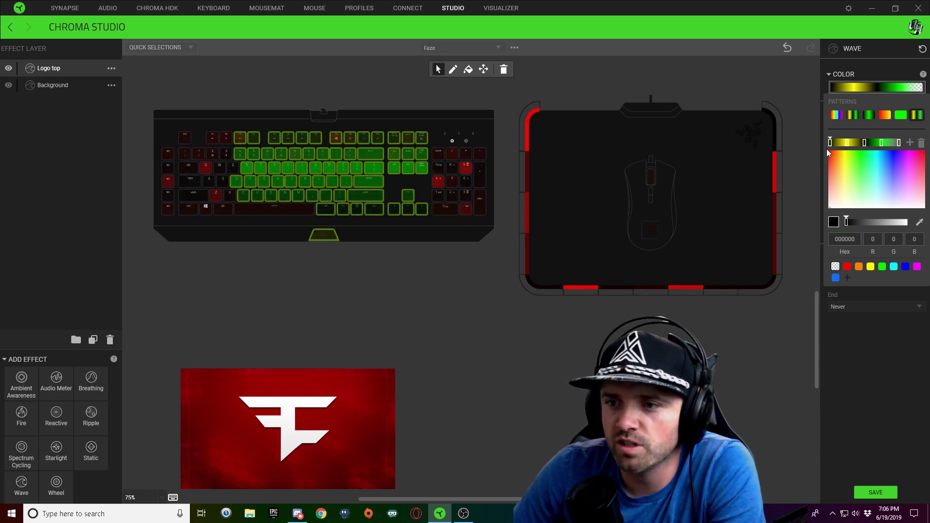
click(835, 267)
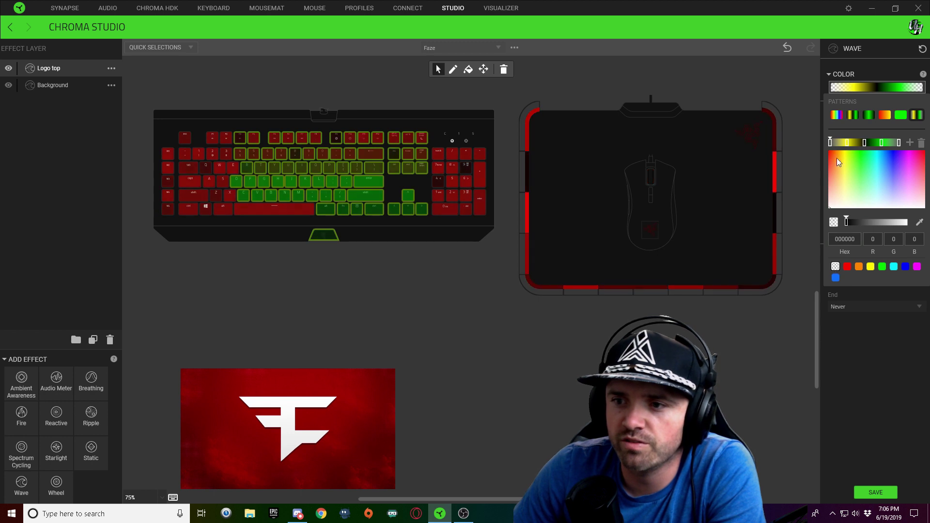
Shift the gradient's green stop slightly toward the end and set it to FFFFFF, and lighten the black middle stop to gray 757575
click(882, 144)
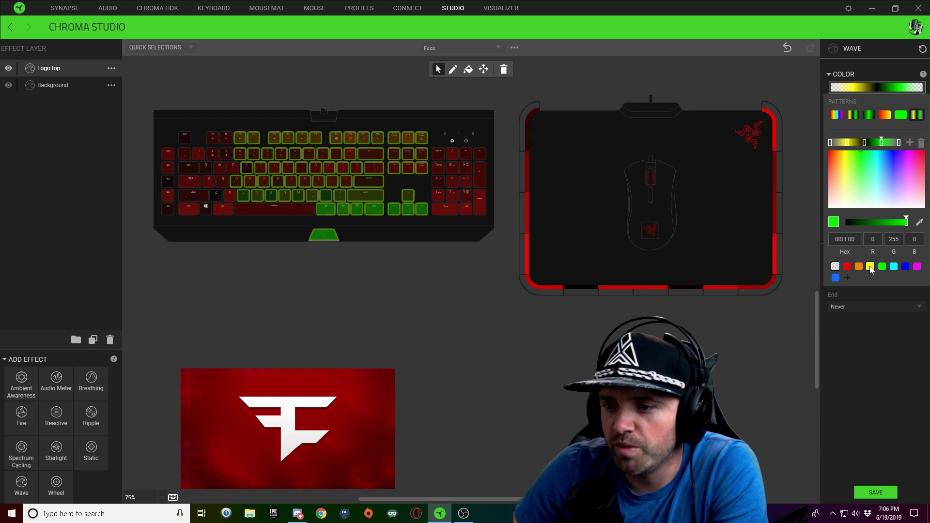
drag(882, 143, 886, 146)
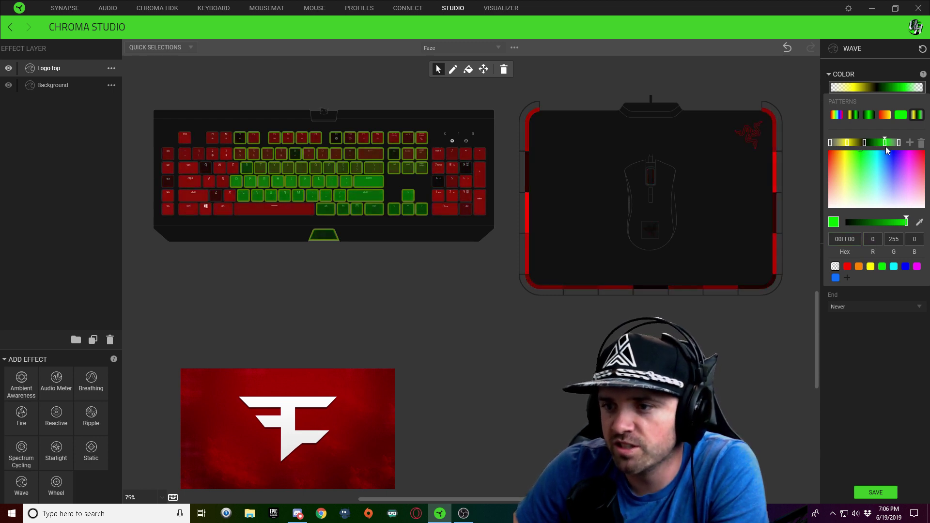
click(848, 238)
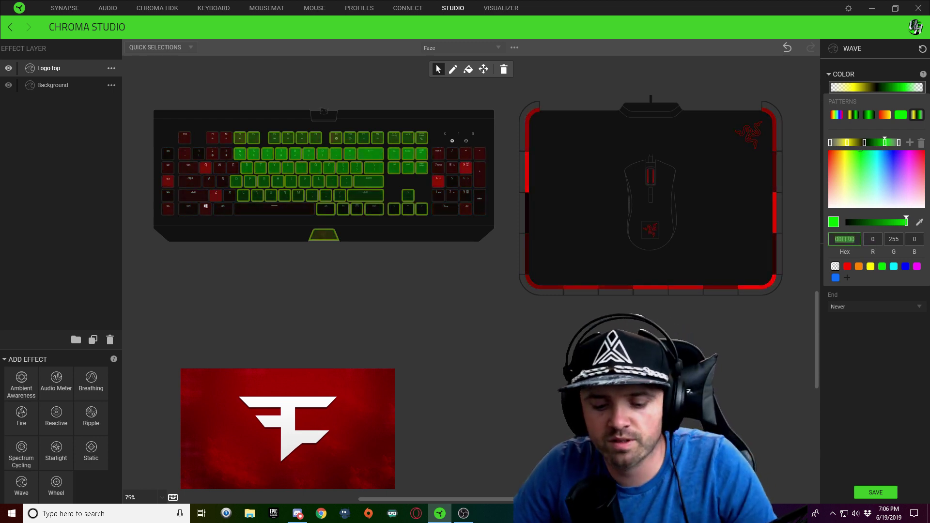
text(ffffff)
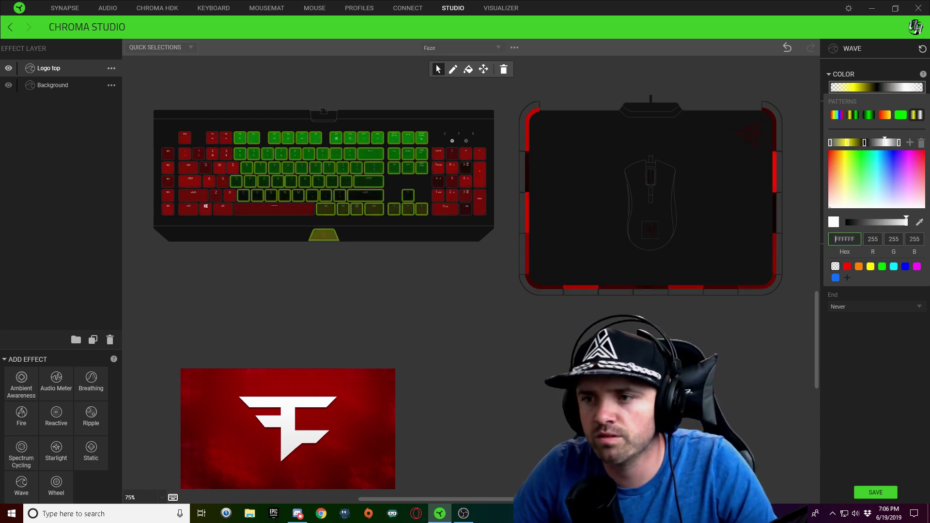
click(864, 143)
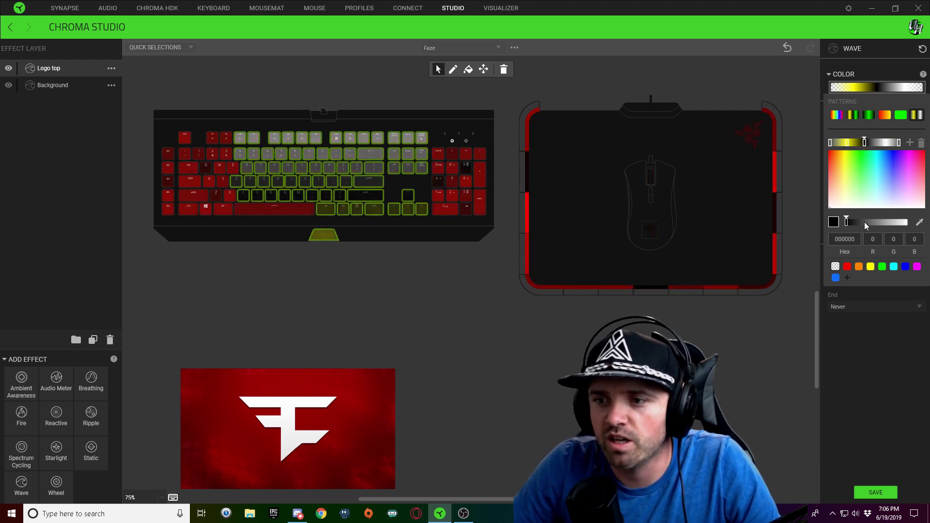
click(848, 224)
drag(847, 224, 874, 224)
Delete the yellow stop and move the transparent and gray stops close together near the white end of the gradient
click(846, 143)
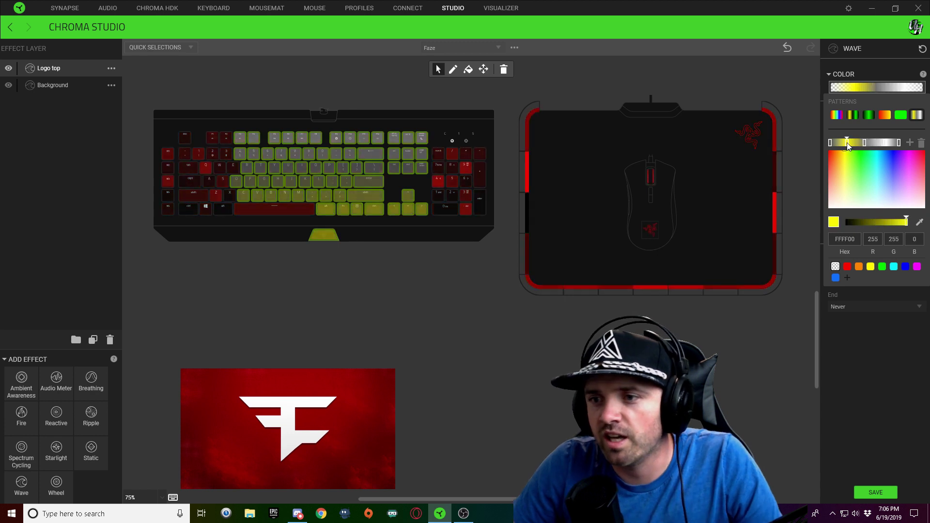
click(921, 143)
drag(832, 143, 888, 143)
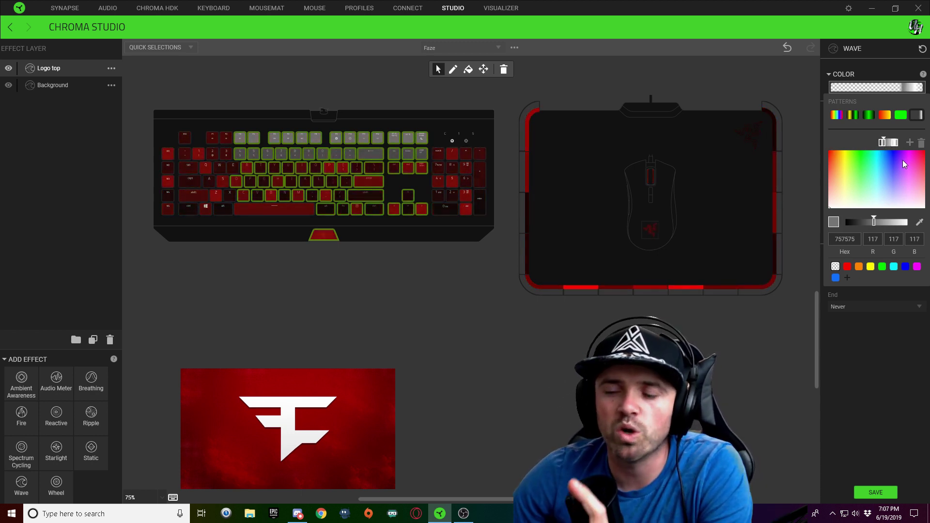
drag(882, 145, 885, 143)
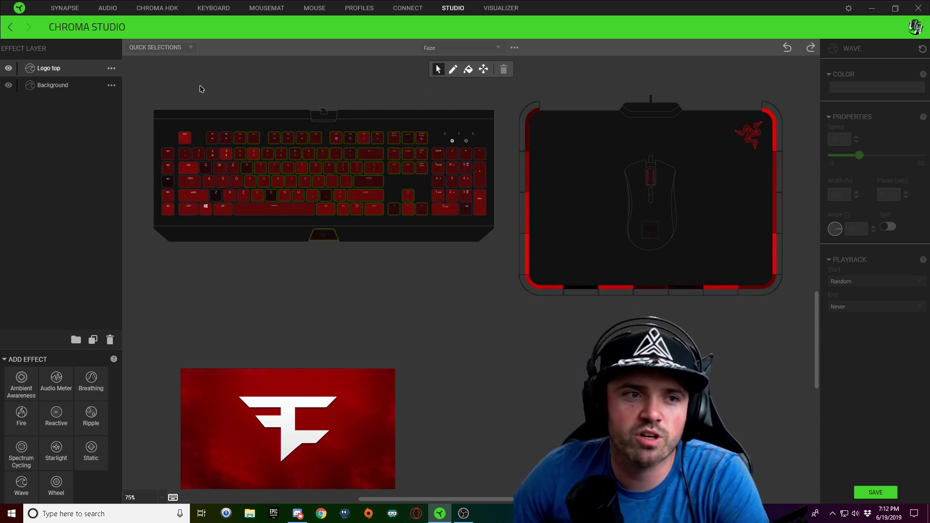
Duplicate the Logo top layer and rename the copy as Logo top2
right_click(48, 68)
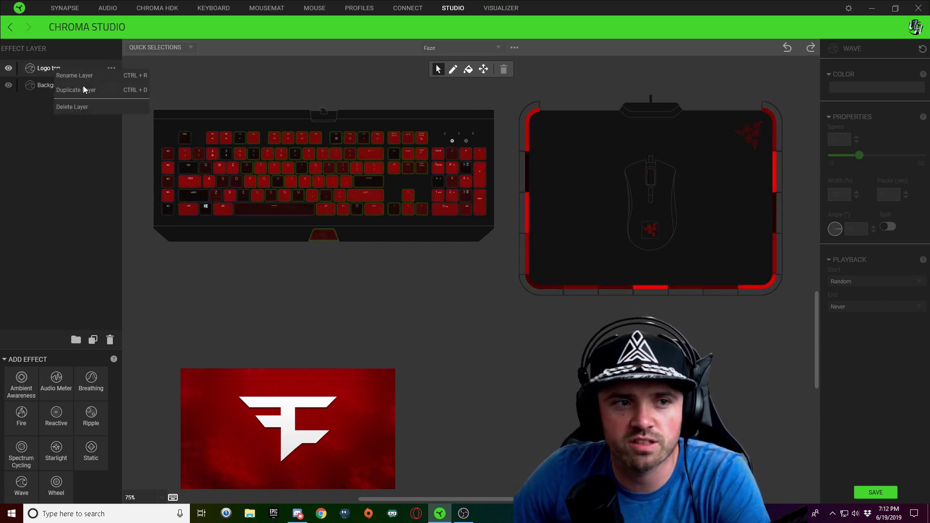
click(84, 87)
double_click(62, 68)
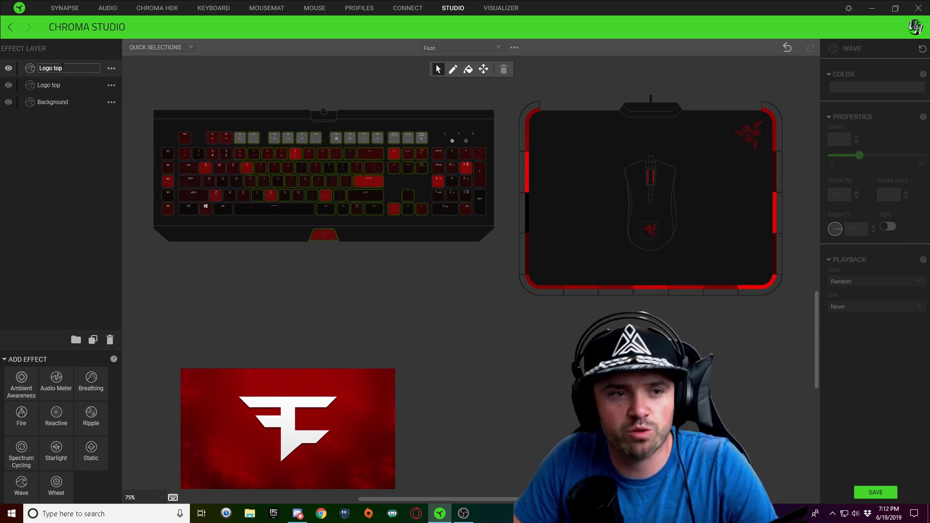
text(2)
key(Return)
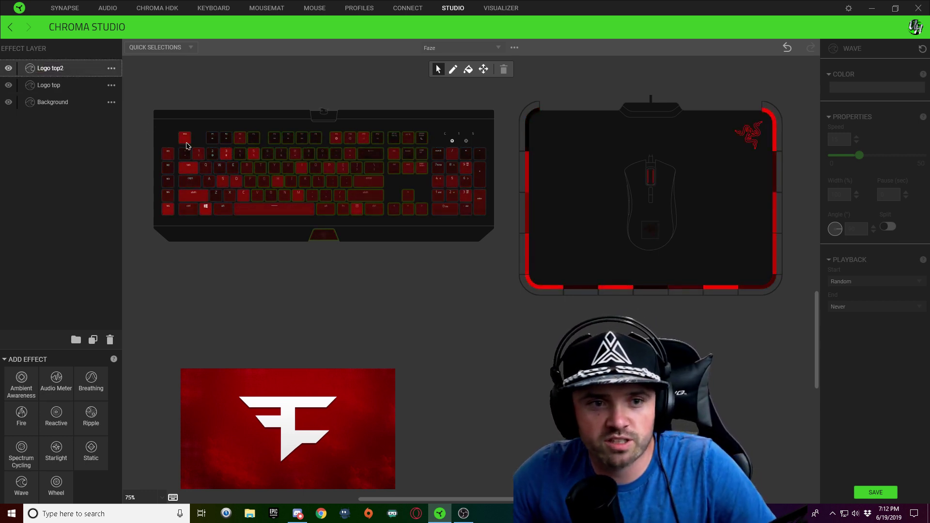
Remove the leftmost slanted column of keys from the Logo top2 layer and clear the selection
click(257, 199)
click(250, 182)
click(246, 168)
click(239, 154)
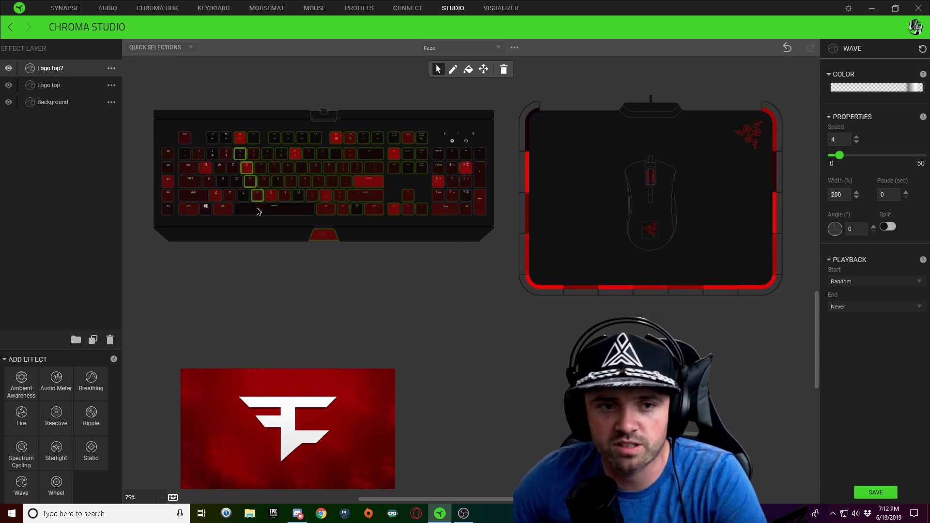
click(358, 109)
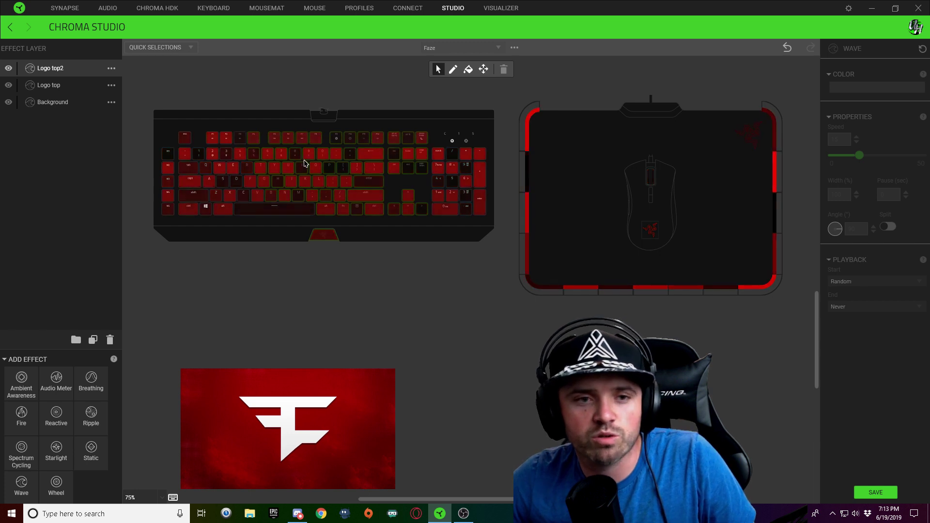
Select all remaining Logo top2 keys, shift the gradient's transparent and gray stops slightly toward the start, and save the effect
click(277, 139)
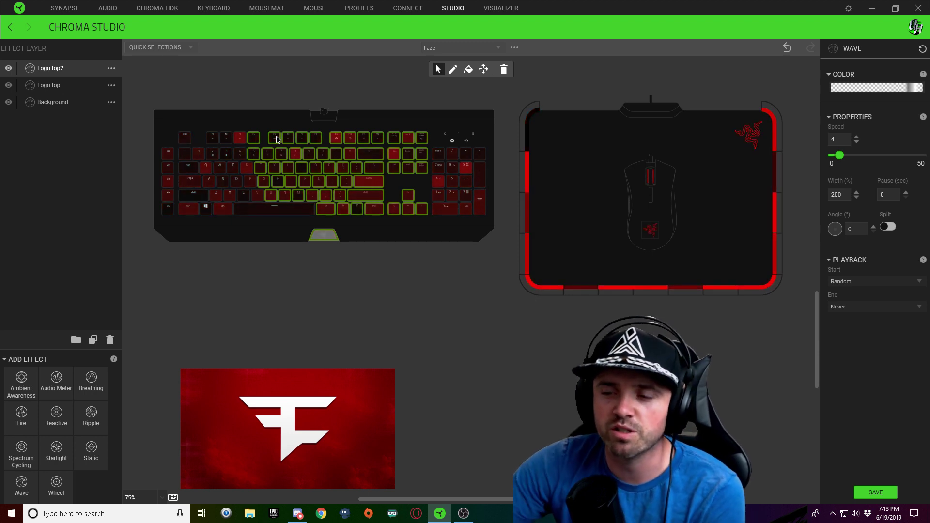
click(884, 88)
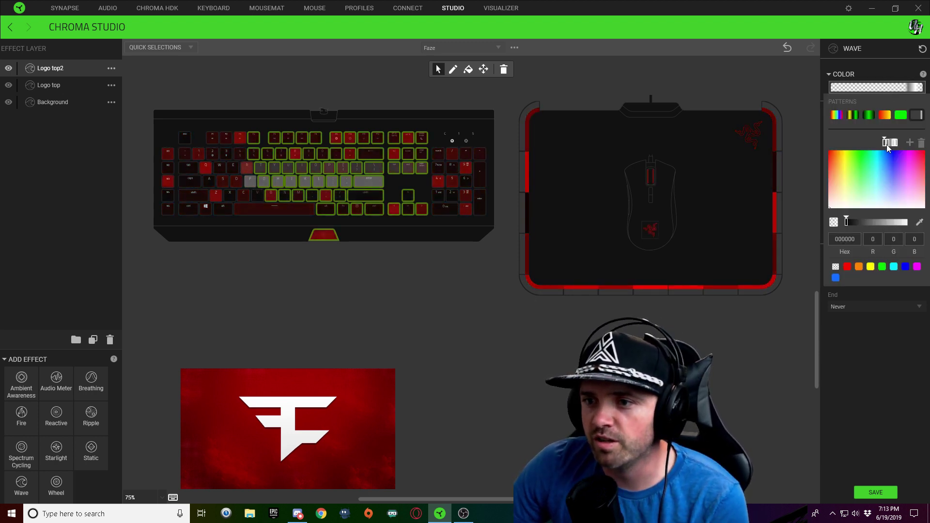
mouse_move(883, 144)
mouse_down()
mouse_move(865, 146)
mouse_move(882, 144)
mouse_up()
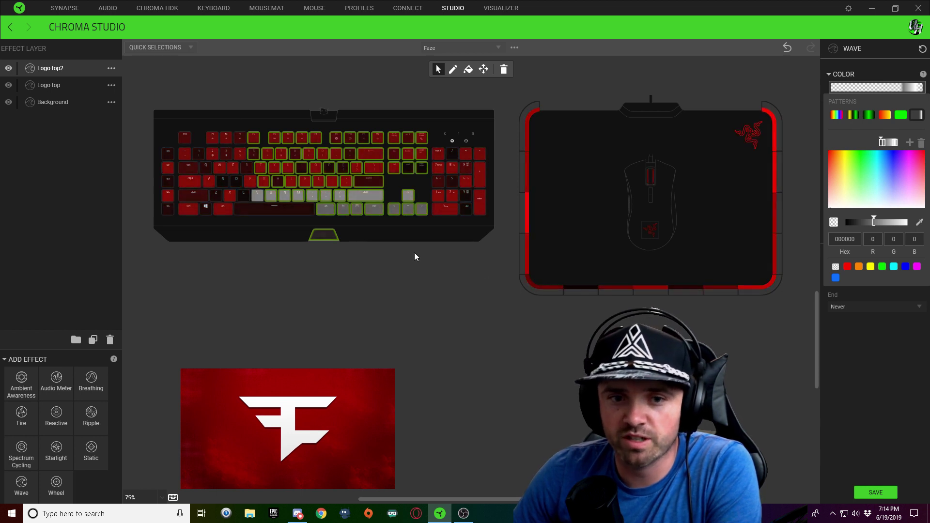
click(846, 429)
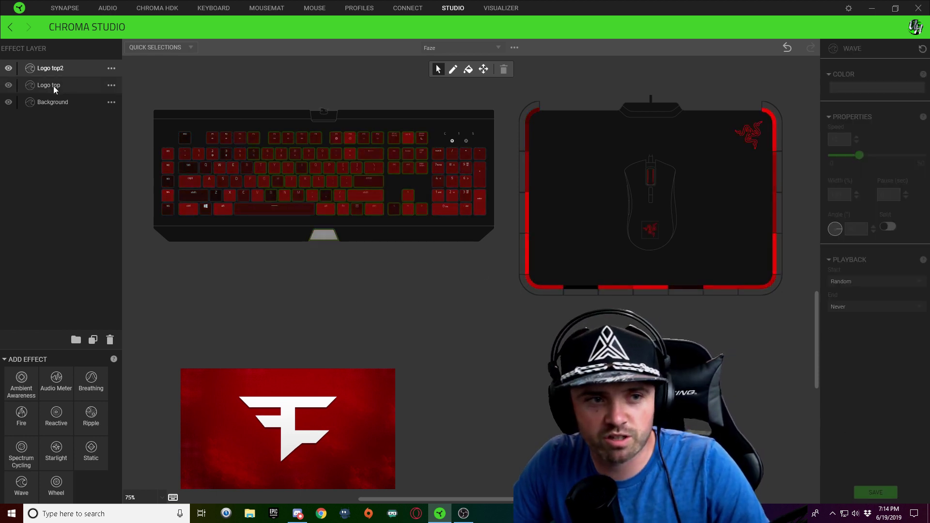
Duplicate the Logo top layer and rename the copy as Middle
click(53, 86)
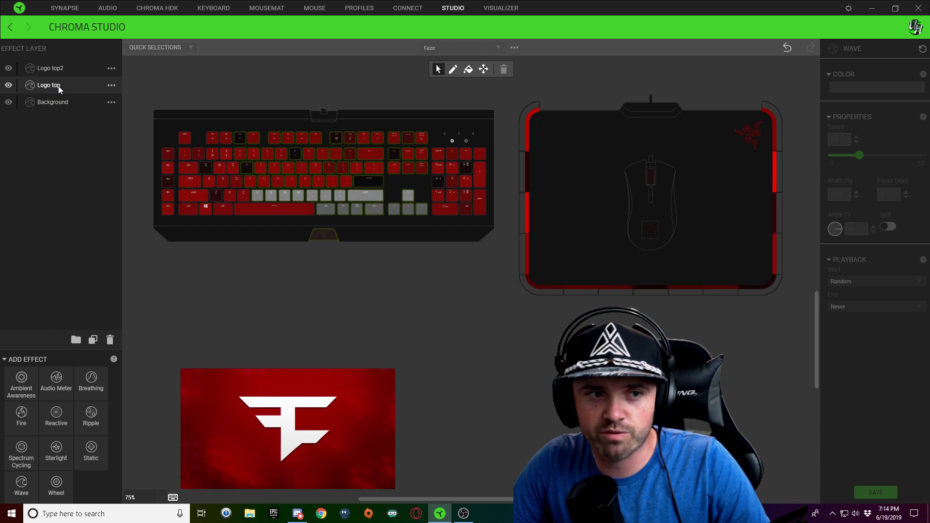
right_click(58, 86)
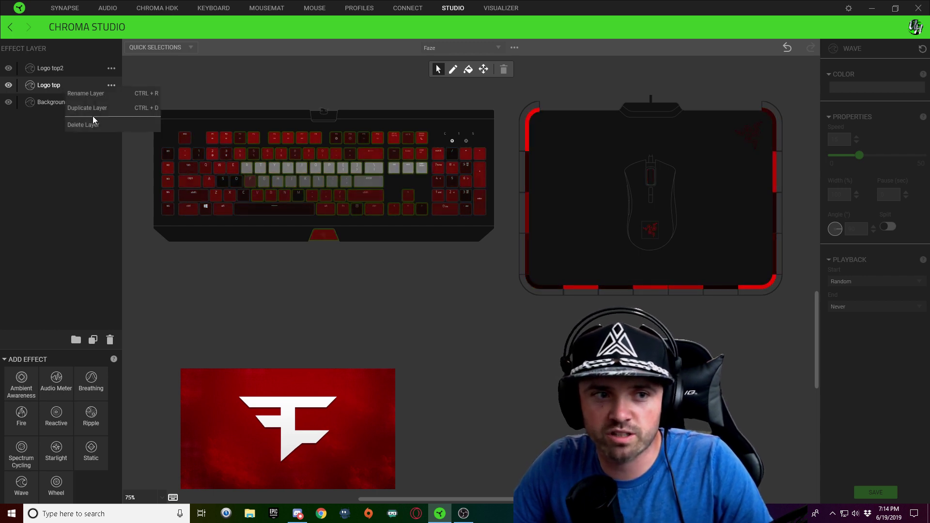
click(88, 109)
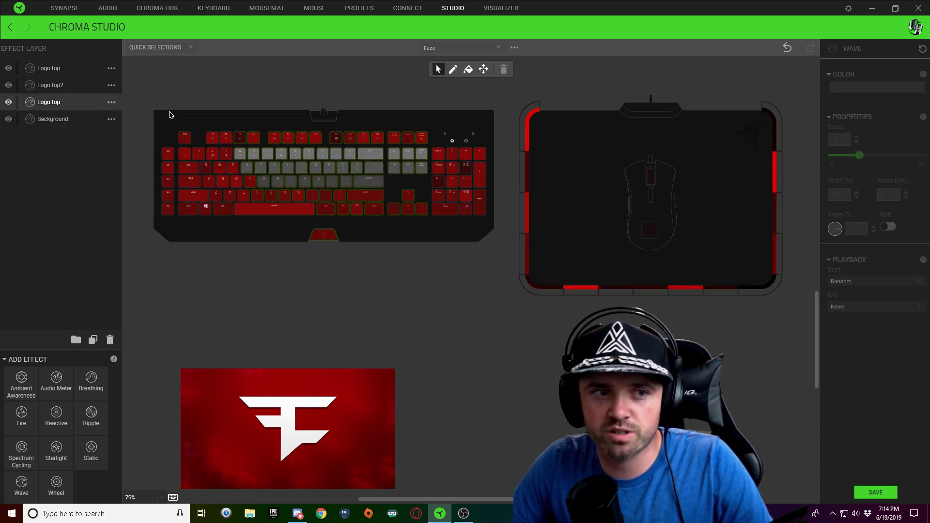
double_click(52, 69)
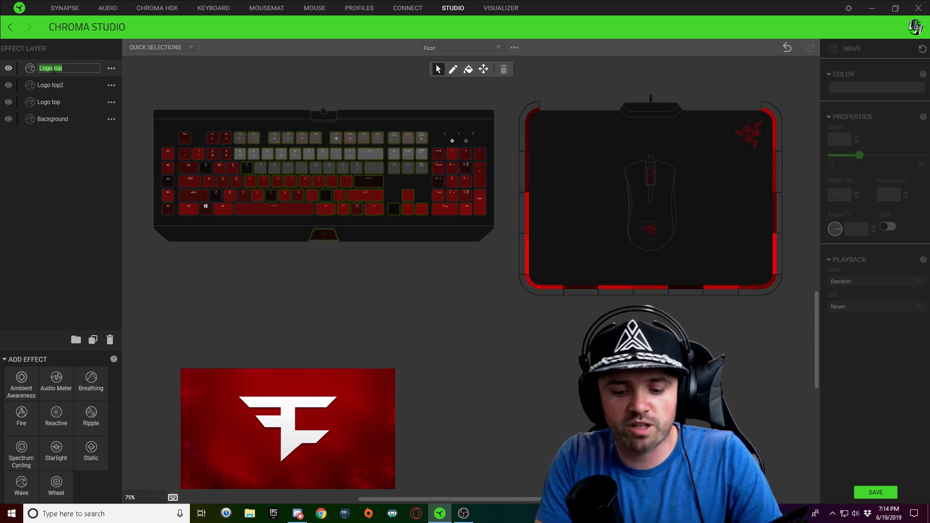
text(Middle)
key(Return)
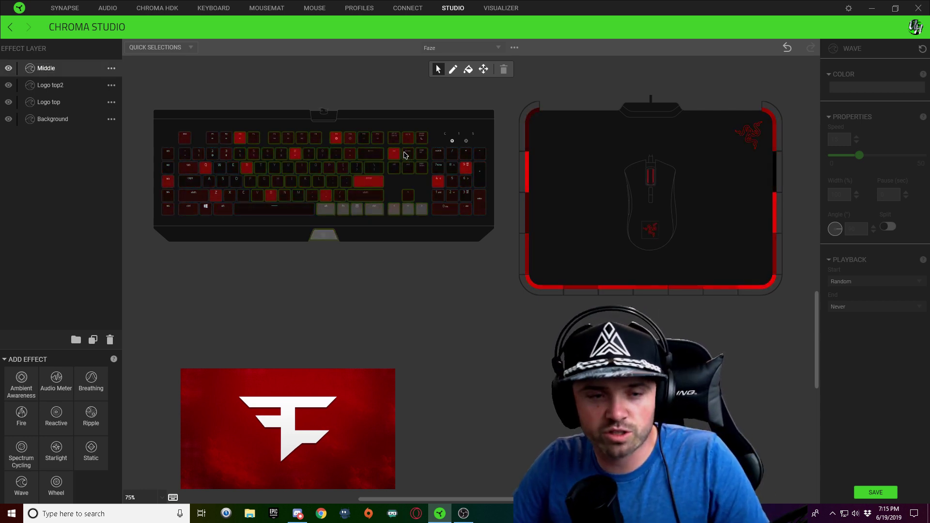
Remove every light from the Middle layer except the two-to-three-key-wide strip running down the keyboard's center
click(273, 138)
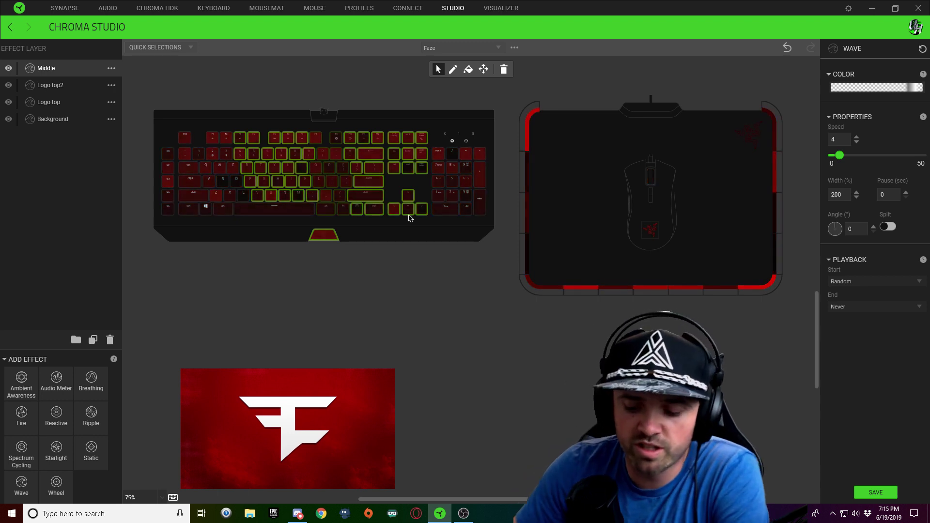
mouse_move(409, 218)
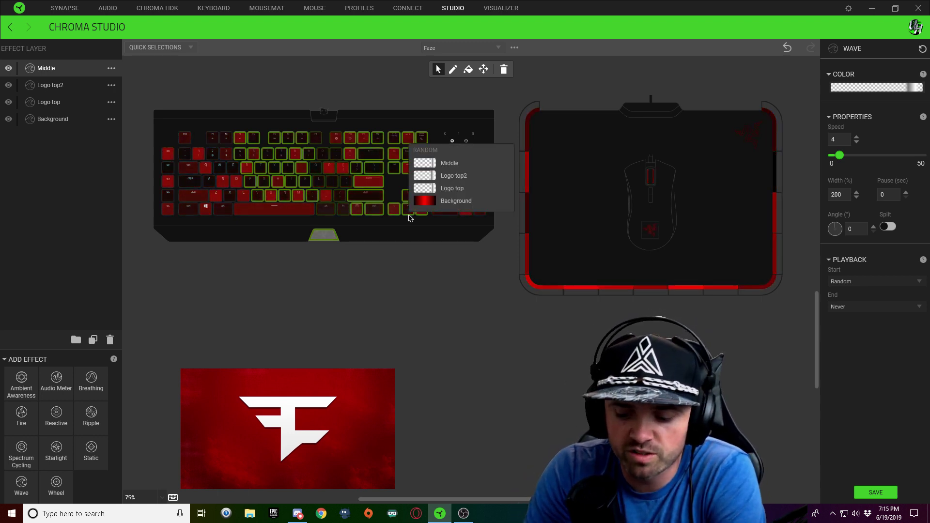
click(409, 218)
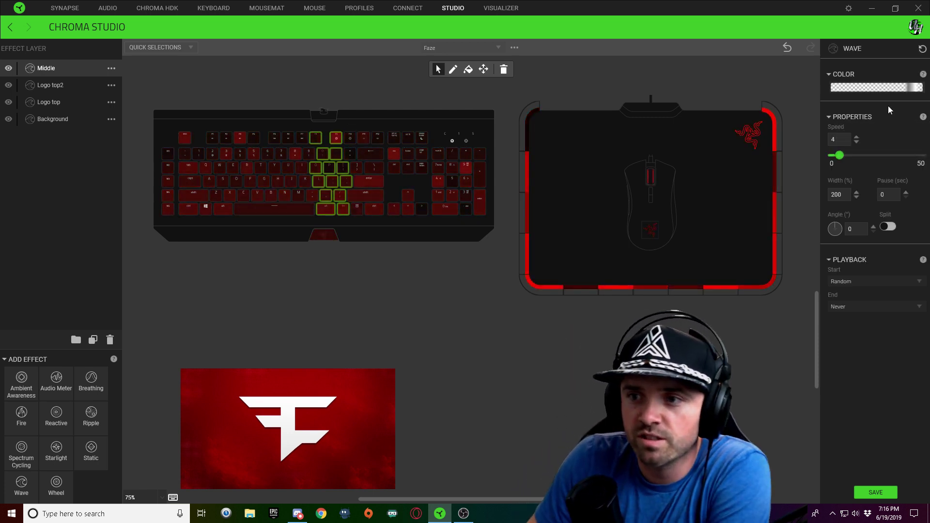
Move the transparent and gray stops of the Middle gradient close together near its start and save the effect
click(902, 88)
drag(885, 143, 838, 146)
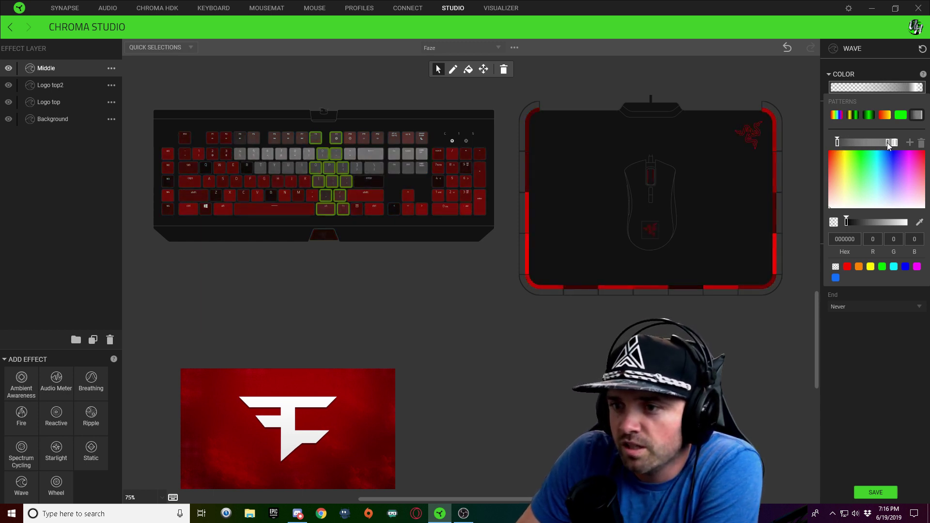
drag(888, 143, 842, 145)
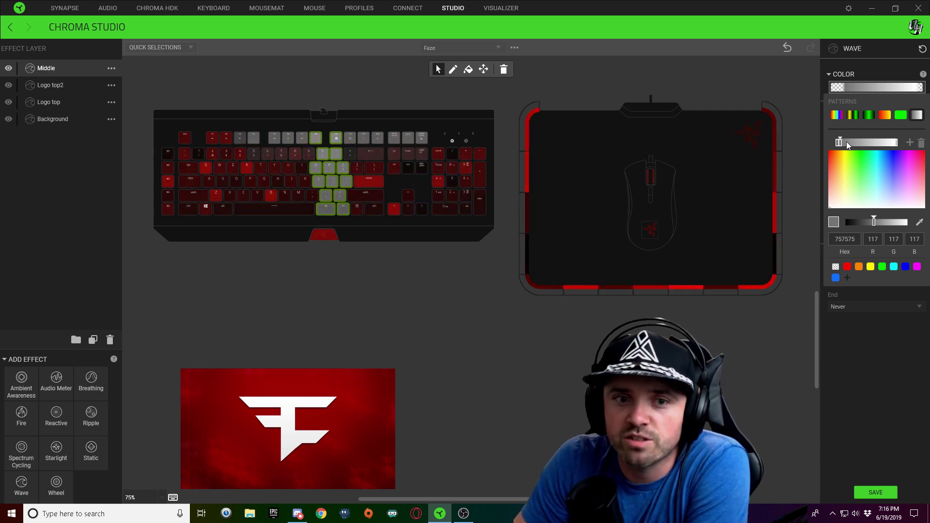
click(847, 142)
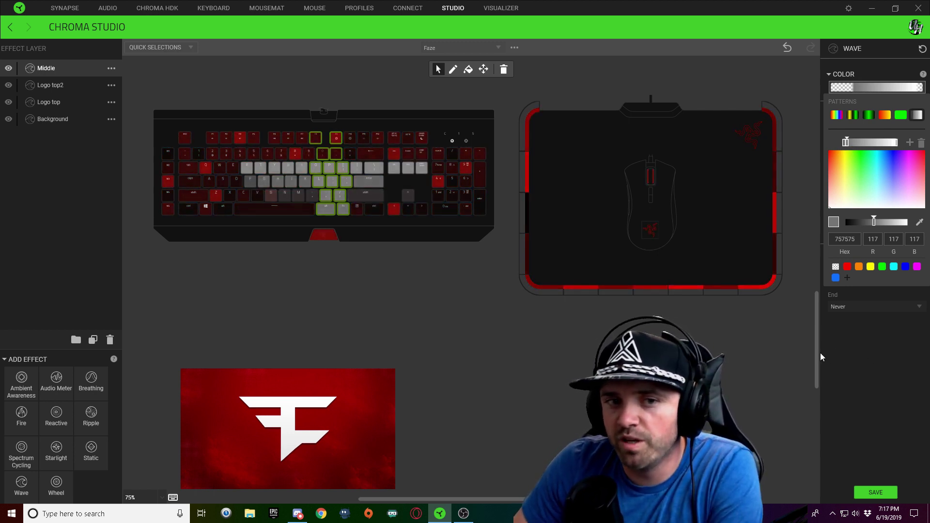
click(881, 497)
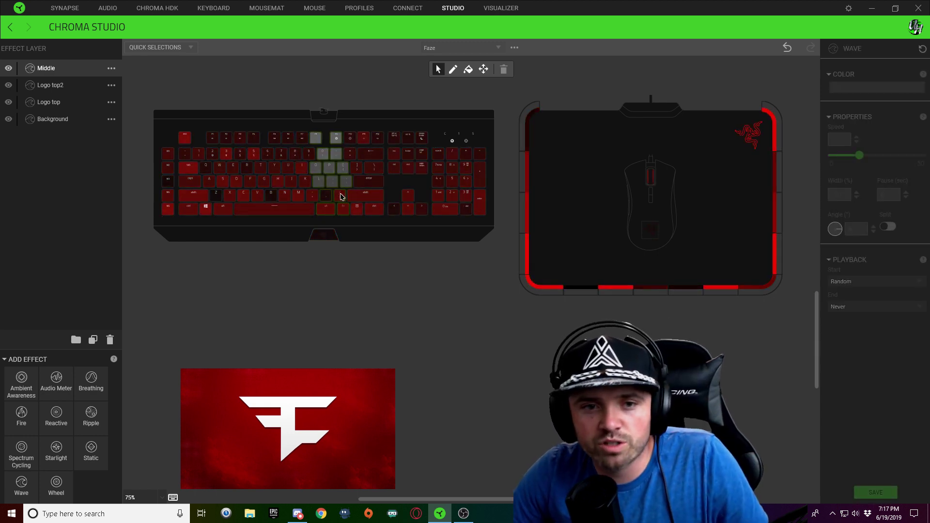
Select the rightmost column of the Middle strip and shift its gradient's gray and transparent stops slightly away from the start
click(342, 207)
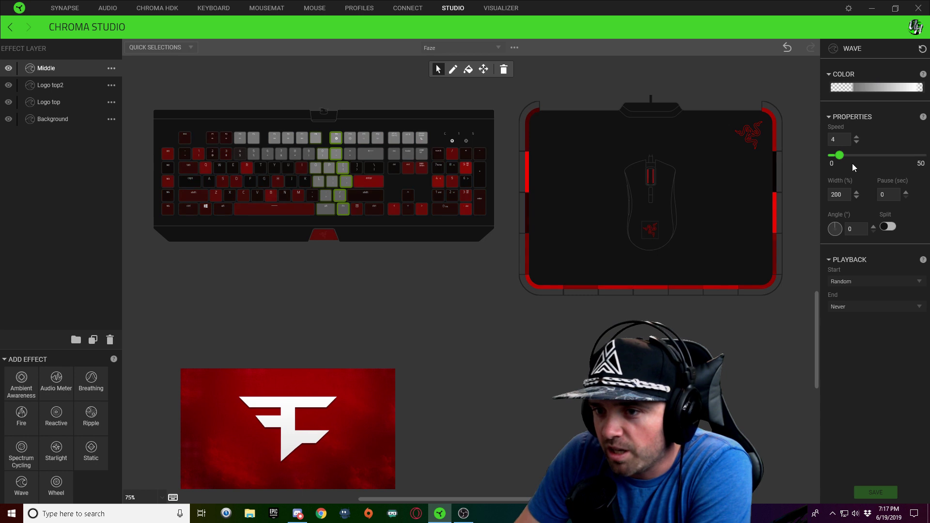
click(859, 88)
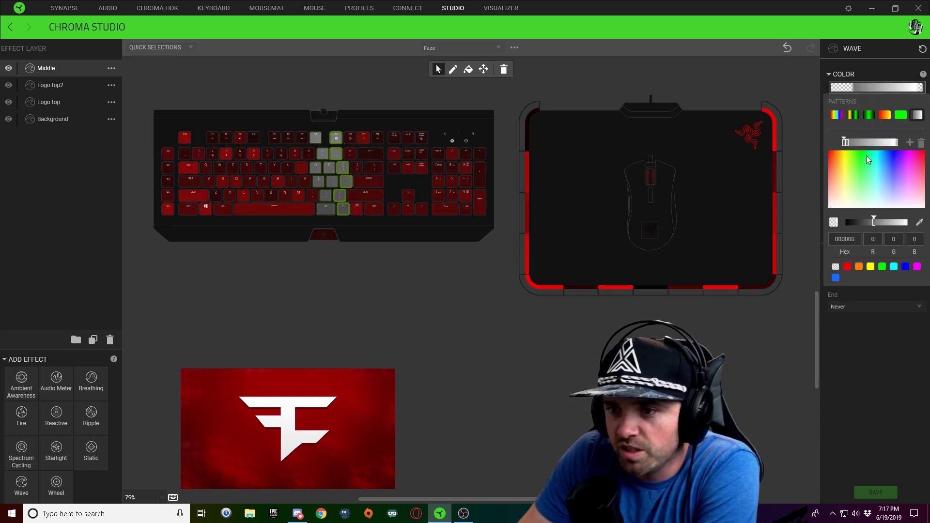
click(849, 143)
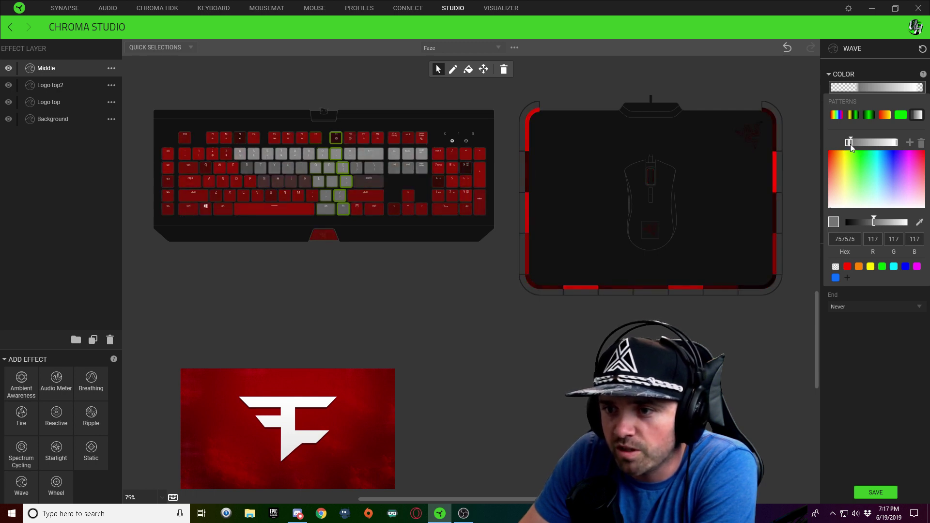
drag(847, 144, 853, 144)
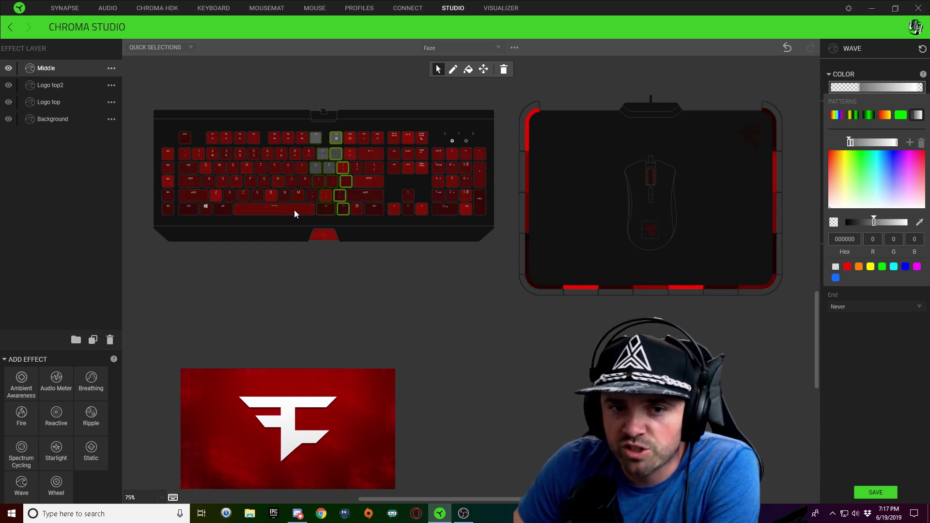
click(334, 96)
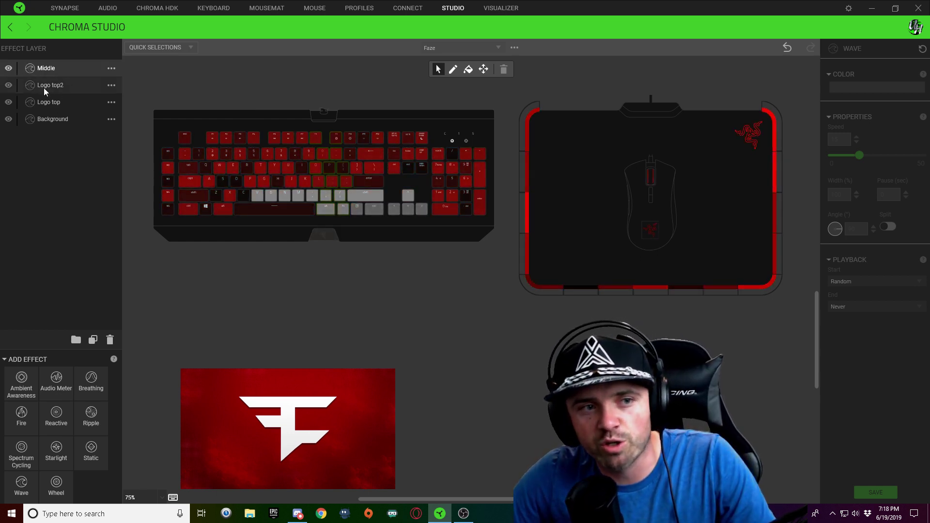
Duplicate the Logo top2 layer and make the copy at the top of the layer list active
click(43, 87)
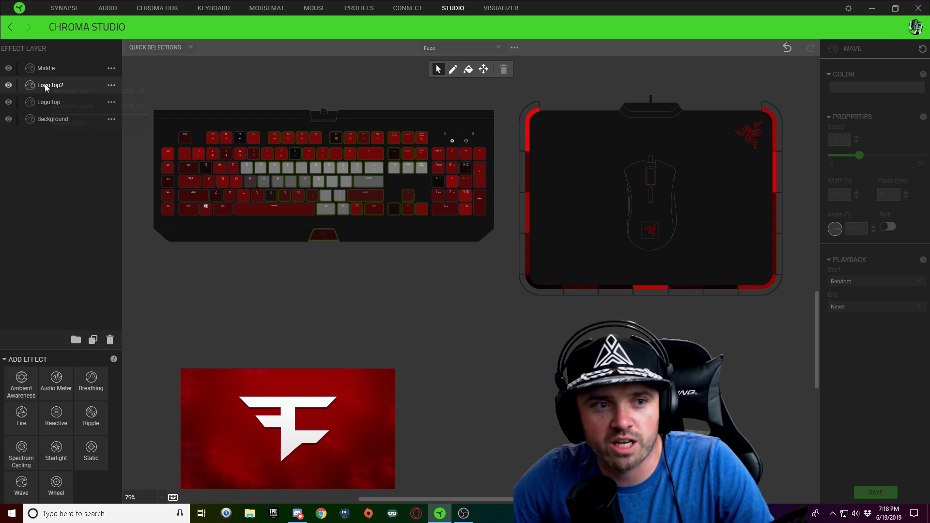
right_click(44, 83)
click(68, 105)
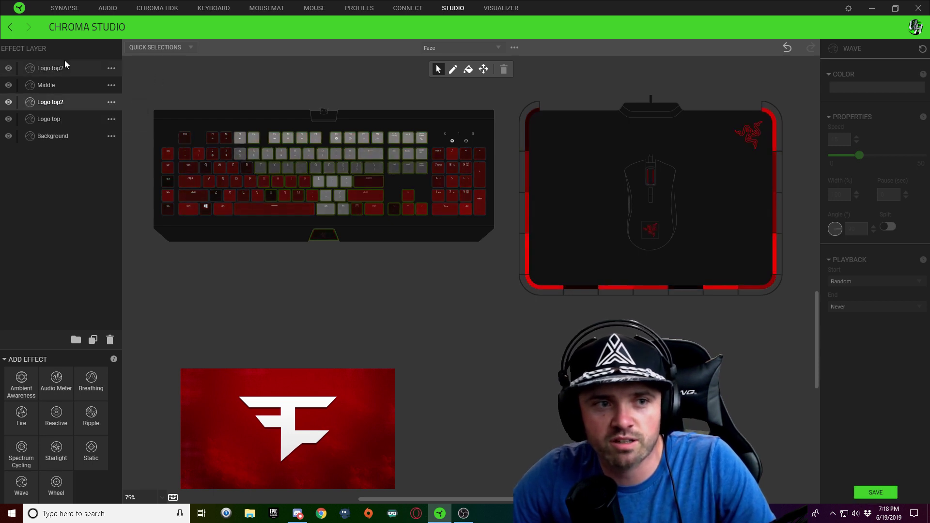
click(46, 66)
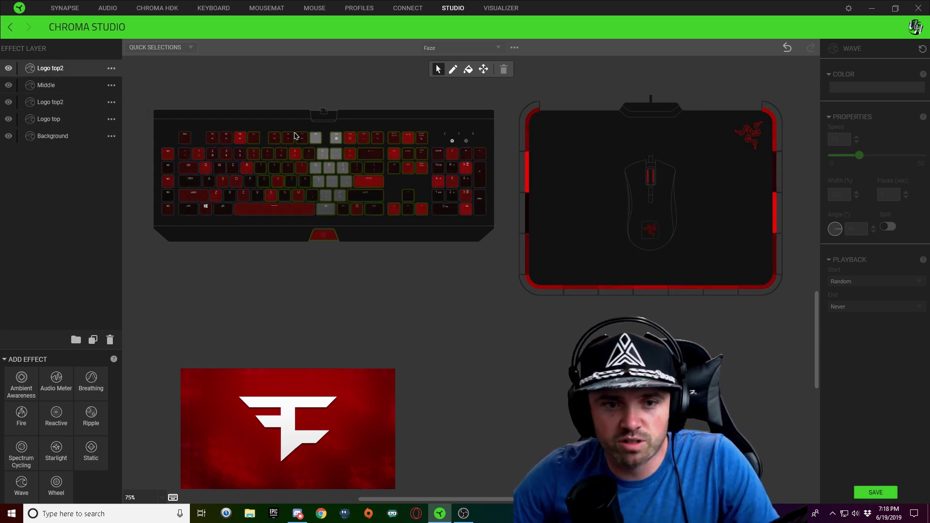
Remove the keys right of the center strip and the F4, 5, T, G and B keys from the copied Logo top2 layer
drag(342, 123, 420, 219)
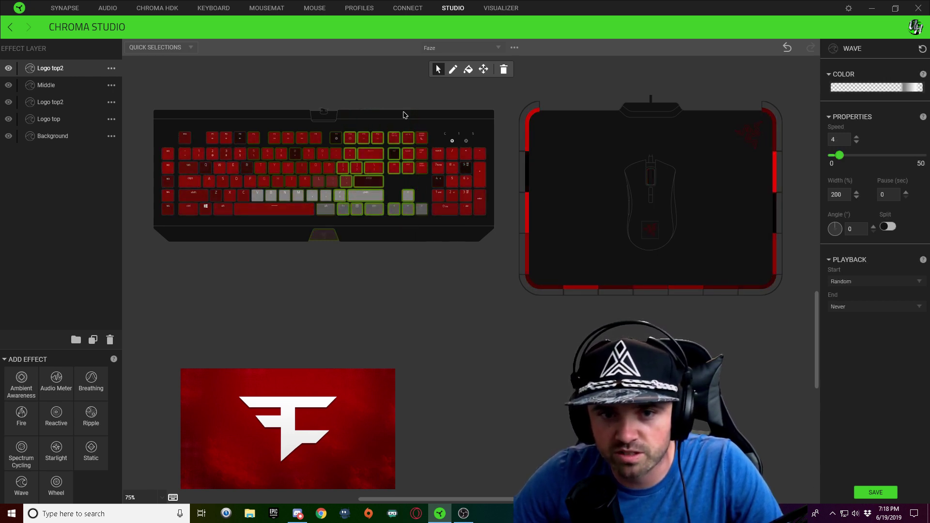
click(581, 270)
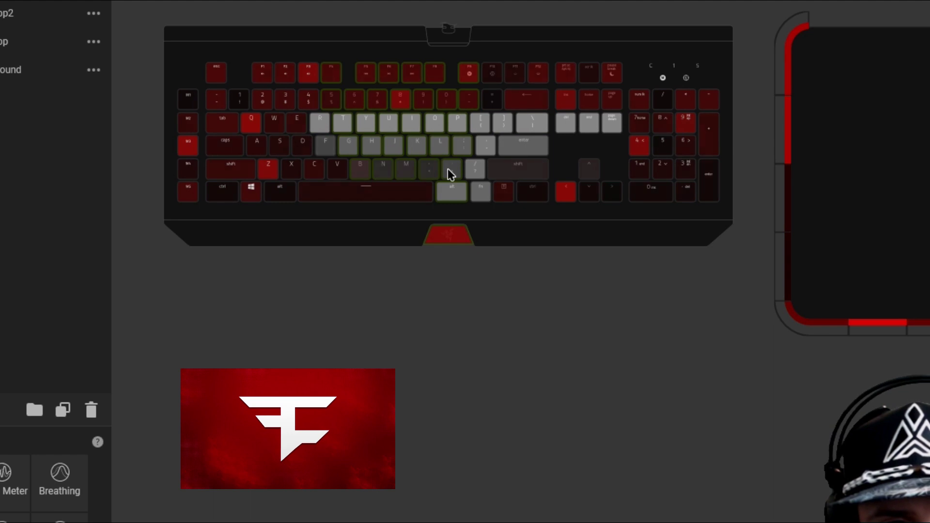
click(332, 76)
click(333, 101)
click(342, 122)
click(349, 145)
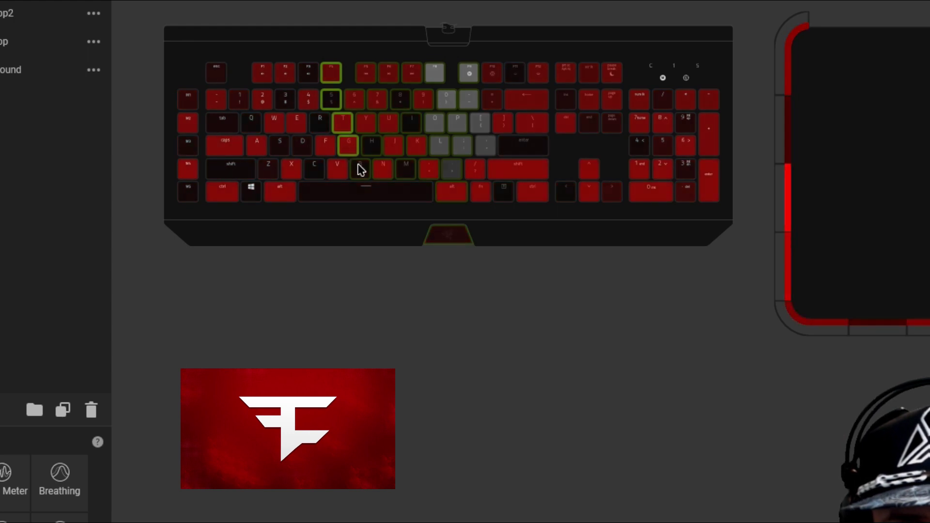
click(360, 168)
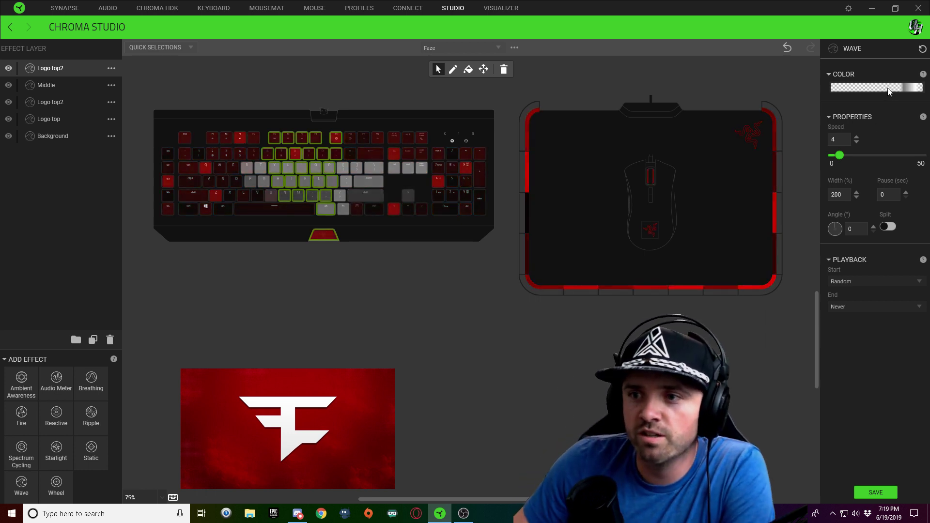
Gather the copied Logo top2 layer's transparent, gray and white gradient stops into a narrow band near the middle and save the effect
click(888, 89)
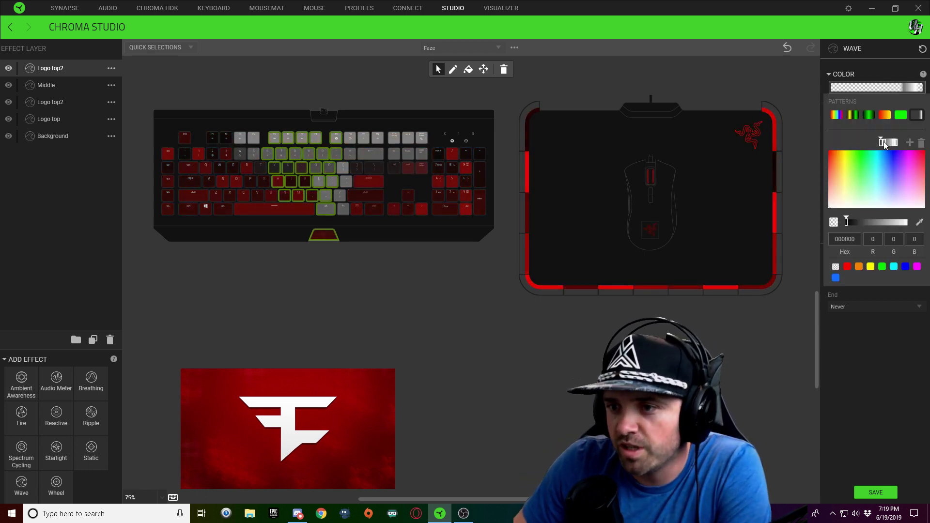
drag(874, 144, 867, 145)
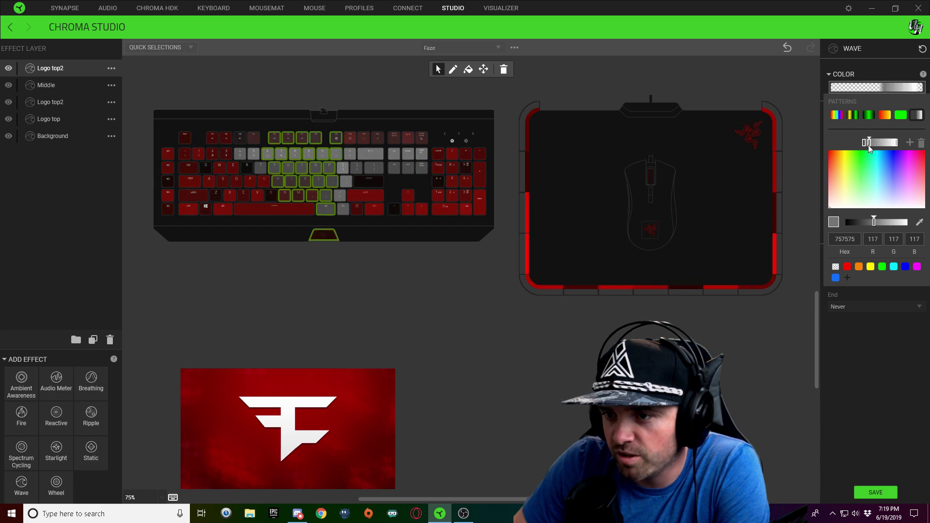
click(895, 143)
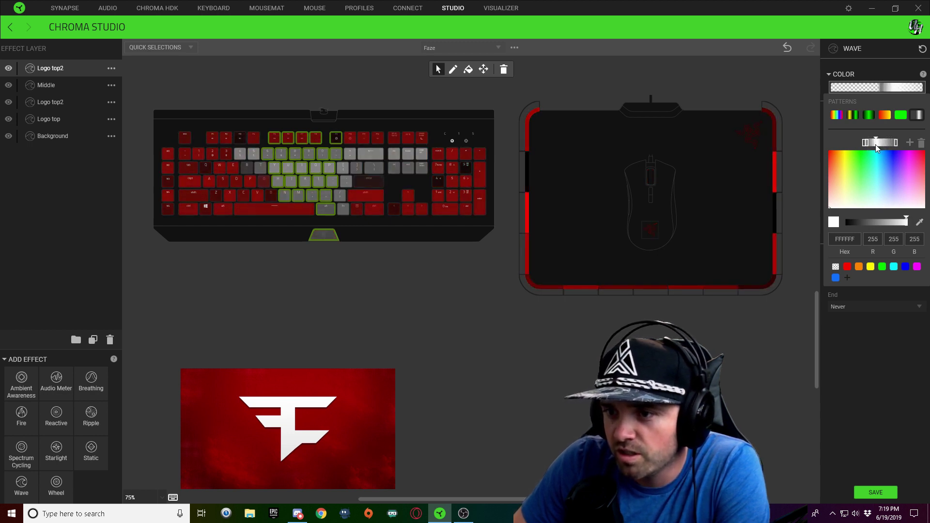
drag(897, 144, 879, 144)
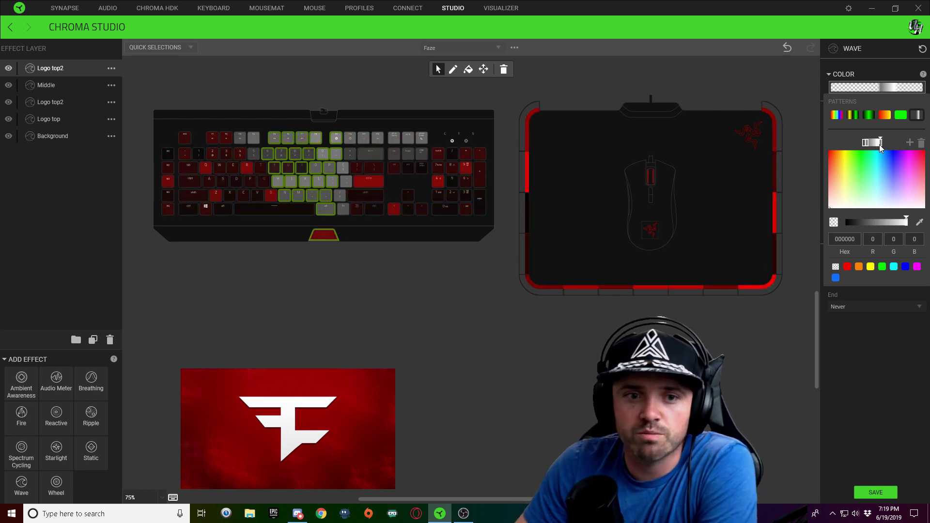
drag(867, 142, 864, 143)
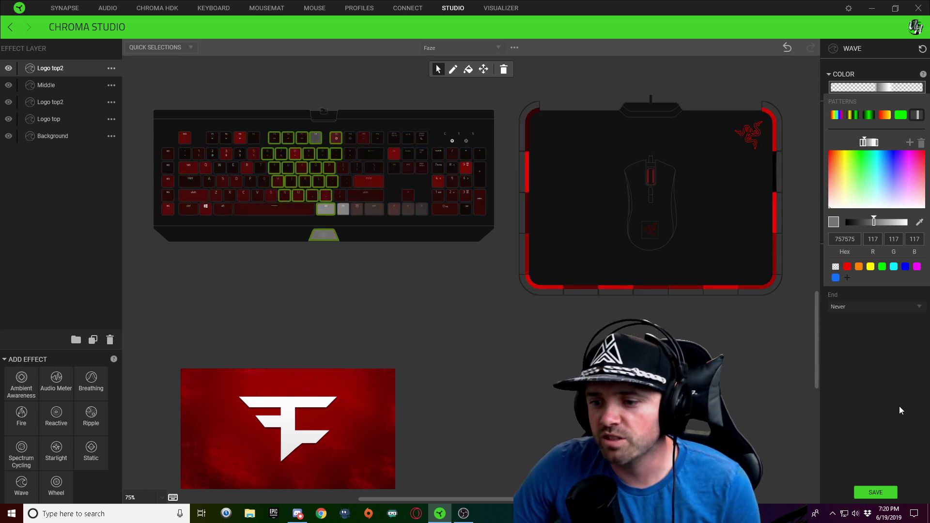
click(886, 356)
click(868, 492)
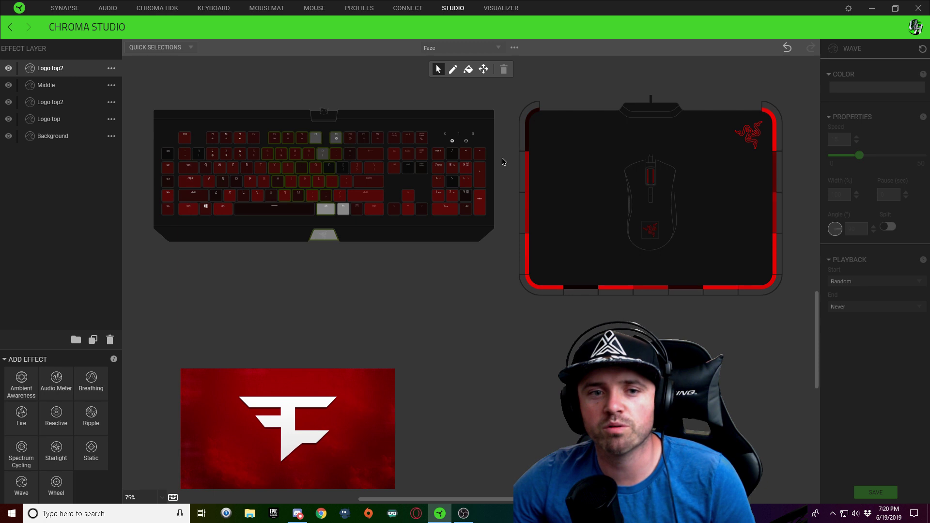
Duplicate the Logo top layer and rename the copied Logo top2 layer as Bottom left
right_click(56, 120)
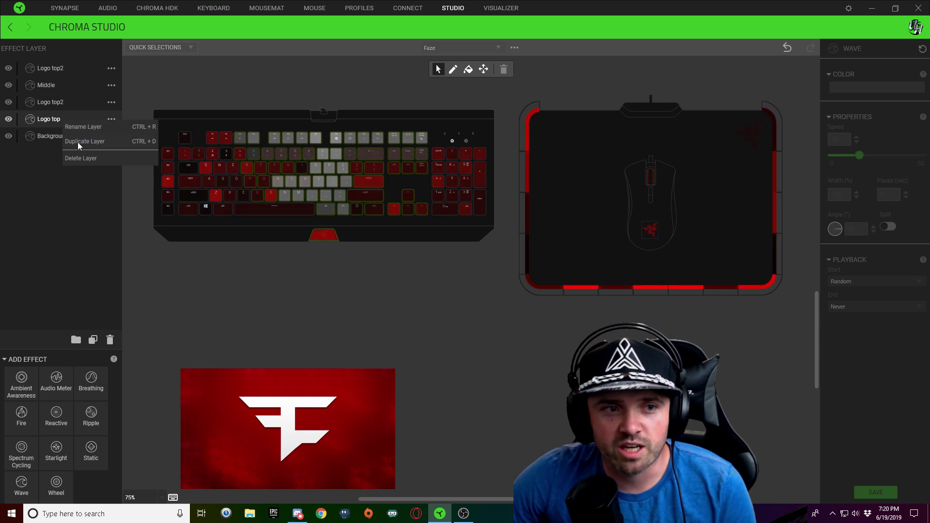
click(80, 141)
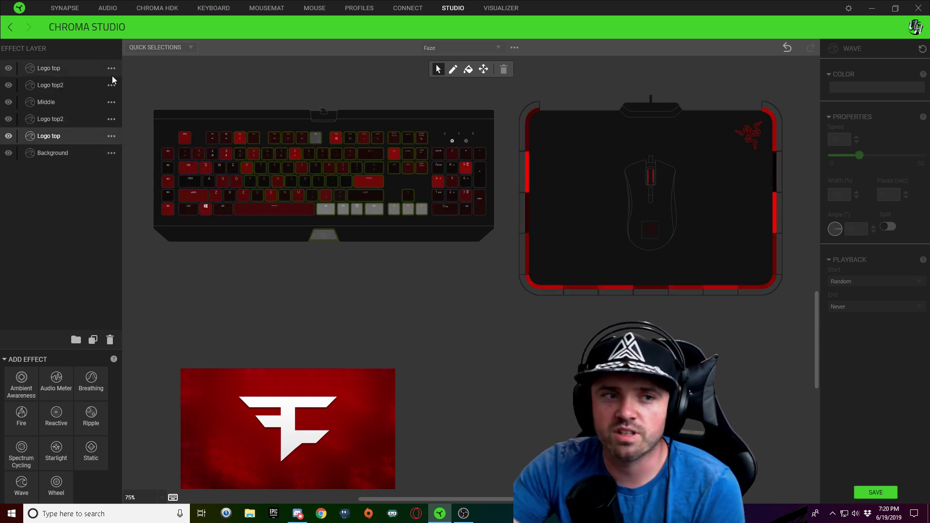
double_click(53, 84)
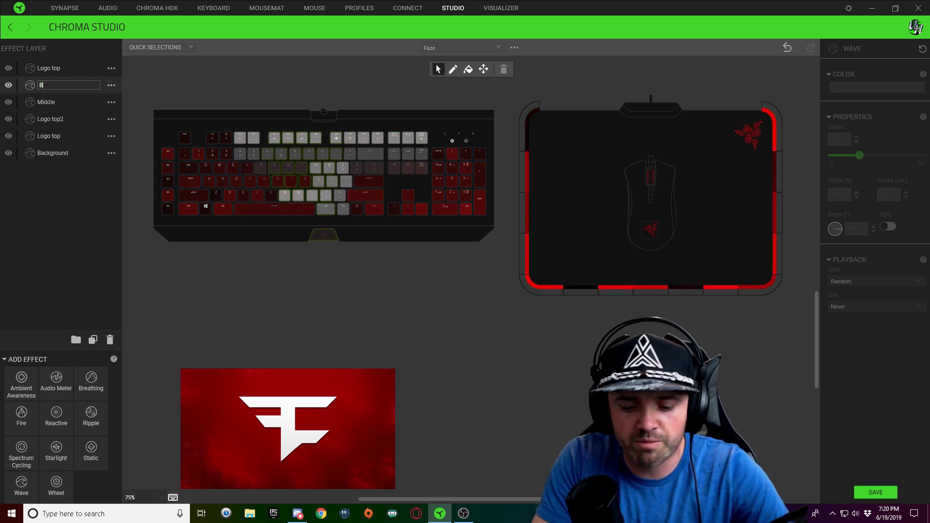
text(Bottom)
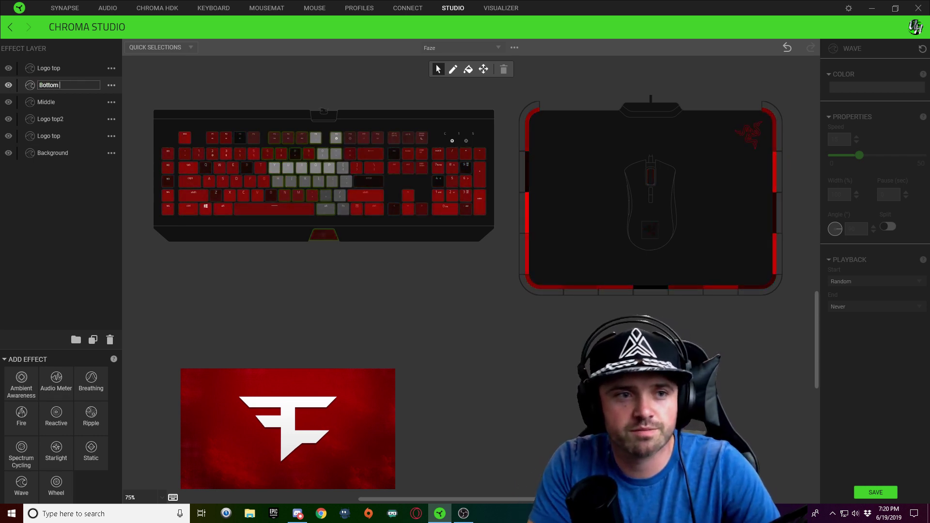
text( left)
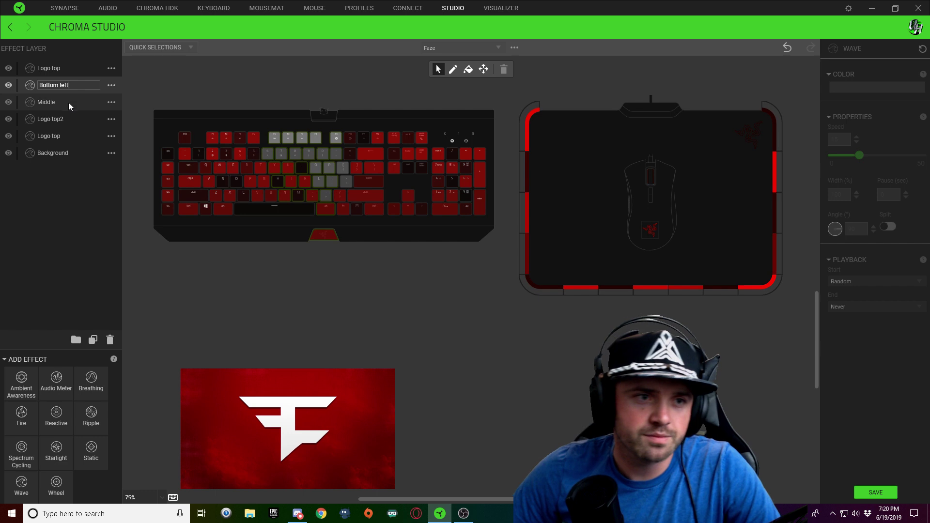
Rename the Logo top copy as bottom right and remove its lights on the keyboard's left and center
double_click(57, 69)
text(b)
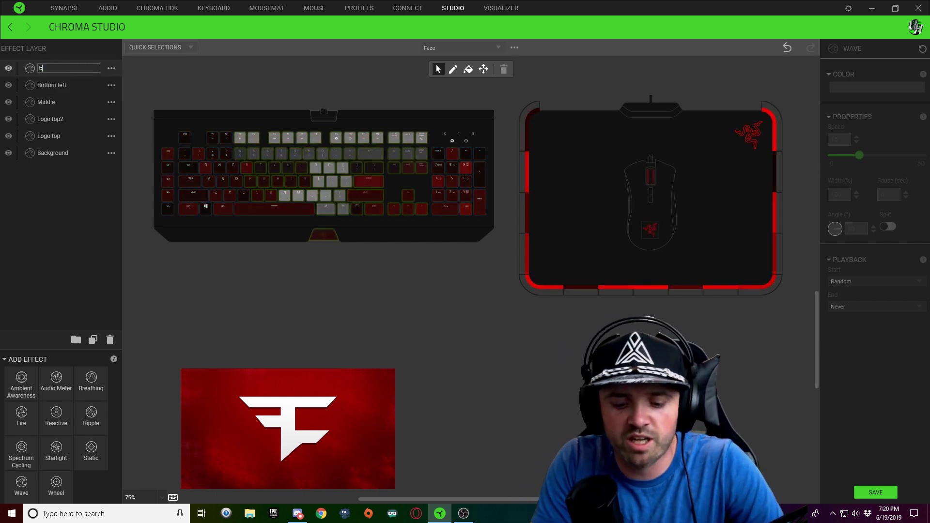
text(ottom right)
key(Return)
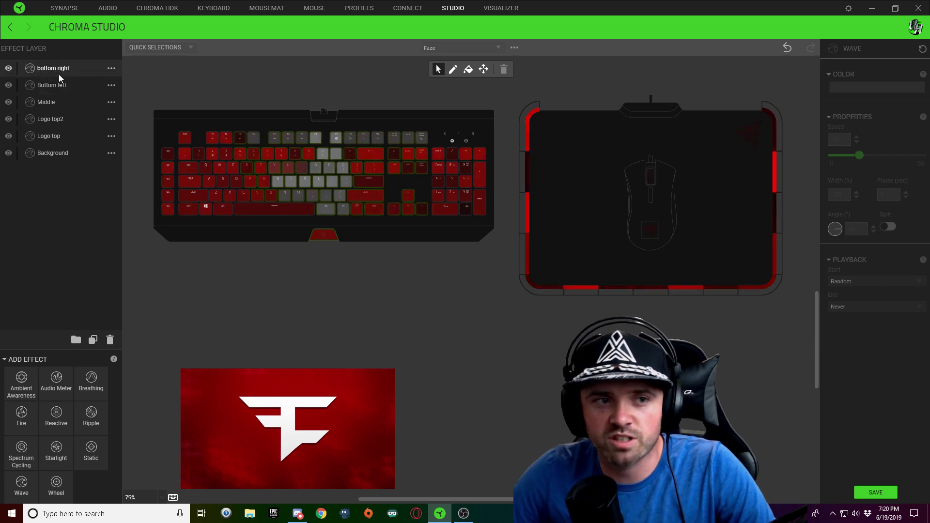
click(88, 68)
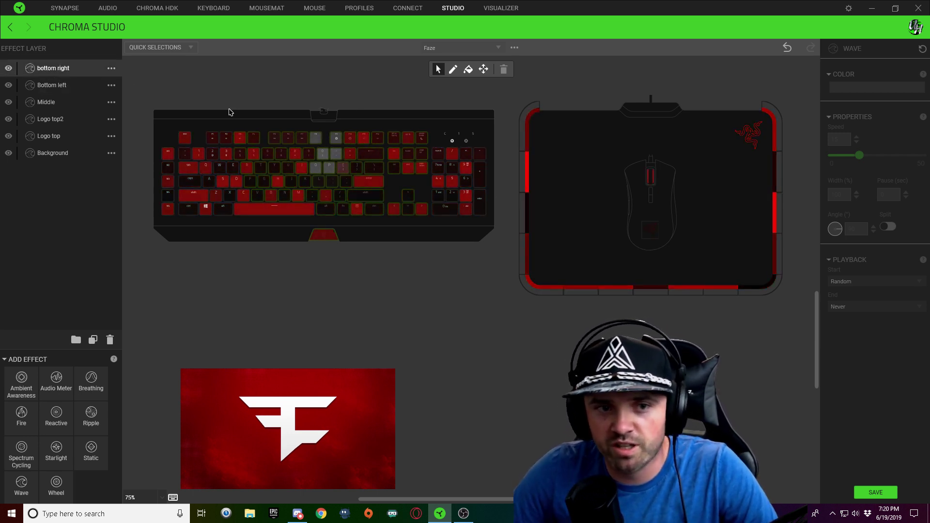
drag(245, 121, 326, 220)
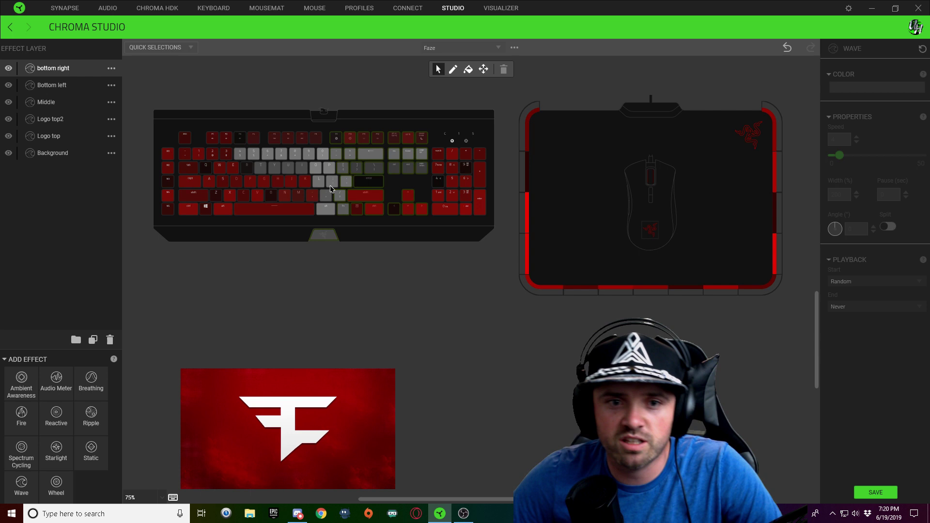
Select all remaining bottom right keys, move the gradient stops toward the start as a narrow gray-white band, and save the effect
click(351, 140)
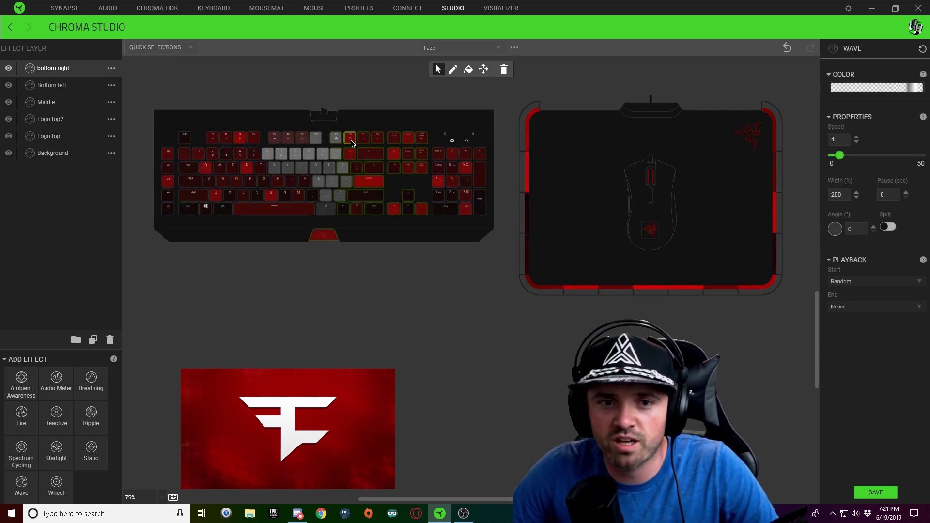
click(862, 87)
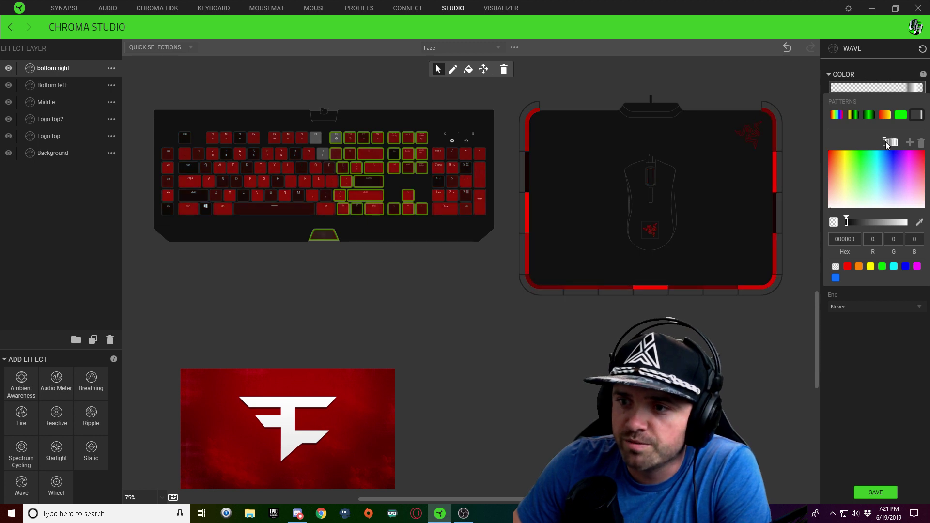
drag(884, 143, 856, 144)
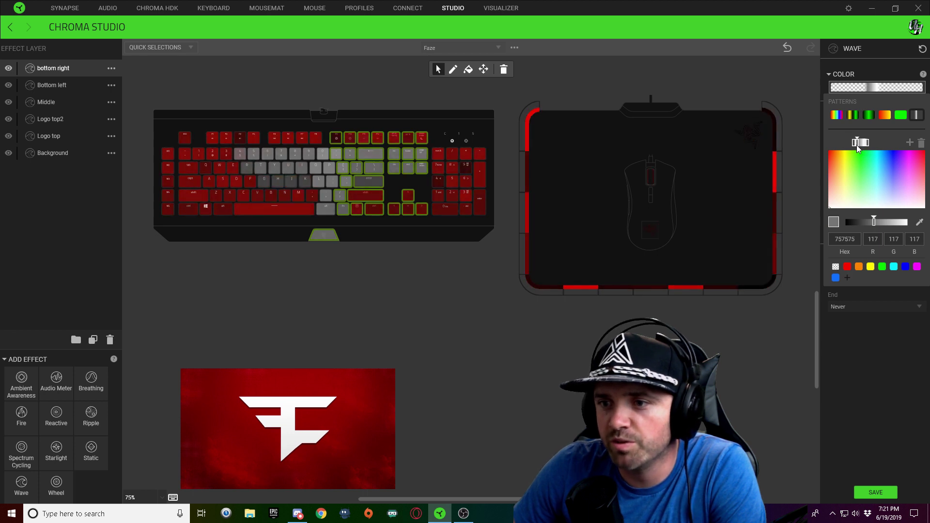
click(853, 143)
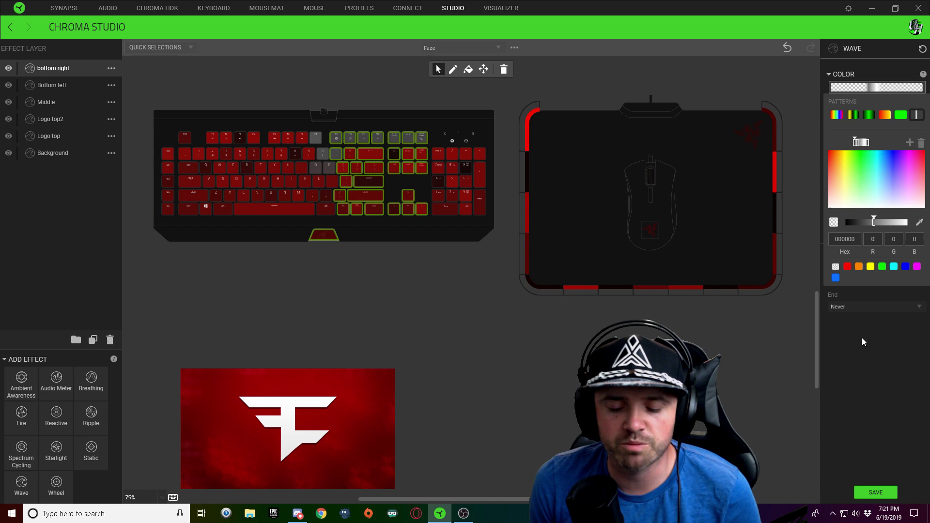
click(885, 420)
click(872, 495)
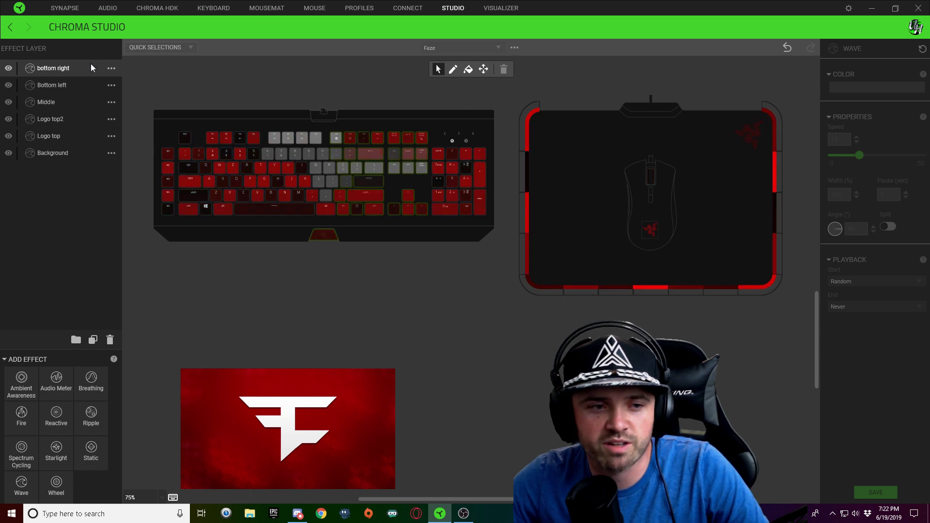
Create a new layer group and name it Logo
click(75, 341)
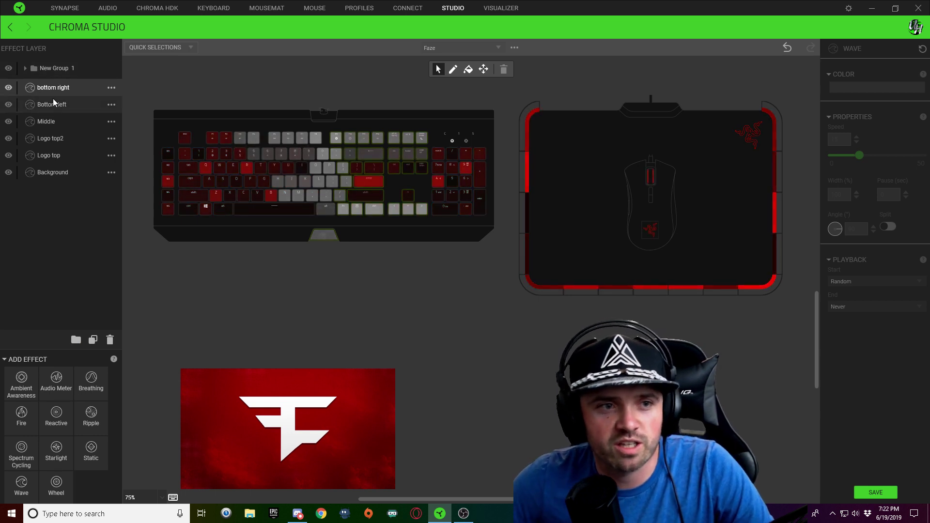
double_click(61, 71)
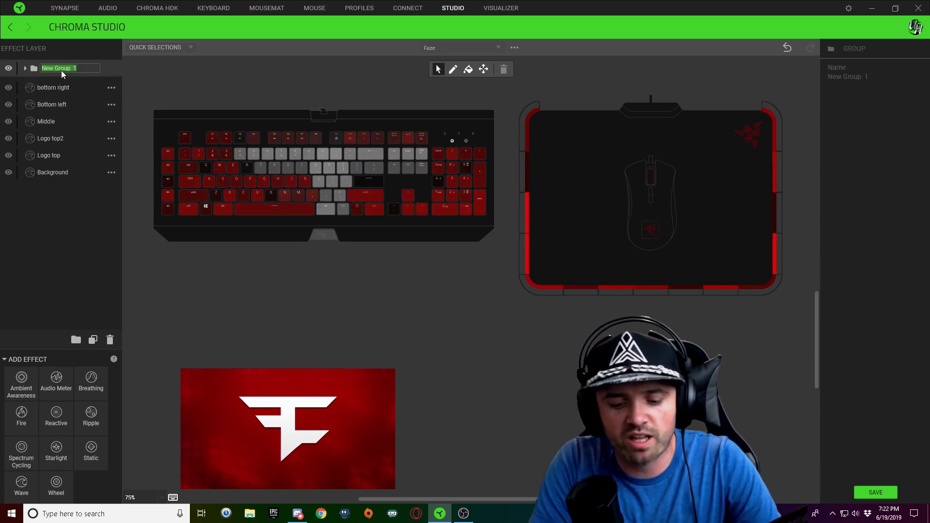
text(Logo)
key(Return)
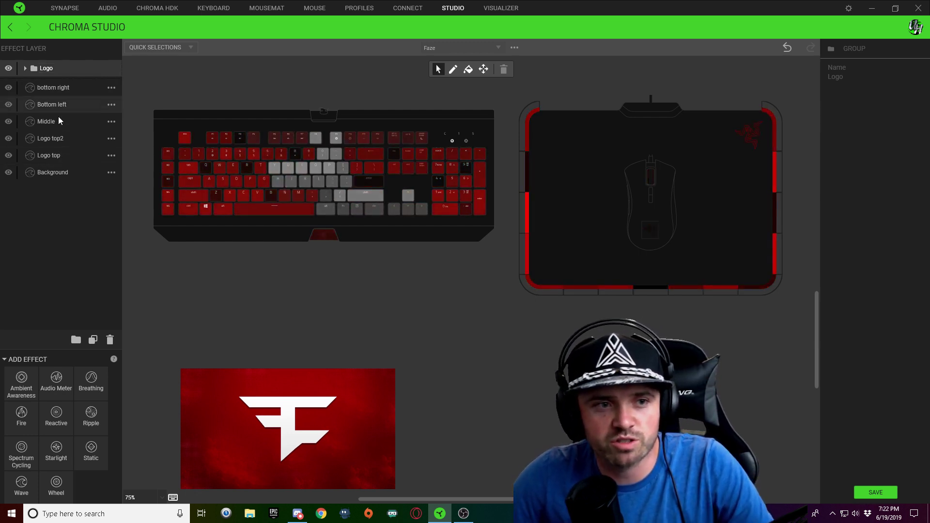
Move the Logo top, Logo top2, Middle, Bottom left and bottom right layers into the Logo group
drag(51, 158, 50, 68)
drag(53, 139, 50, 71)
drag(47, 117, 48, 69)
drag(51, 100, 51, 72)
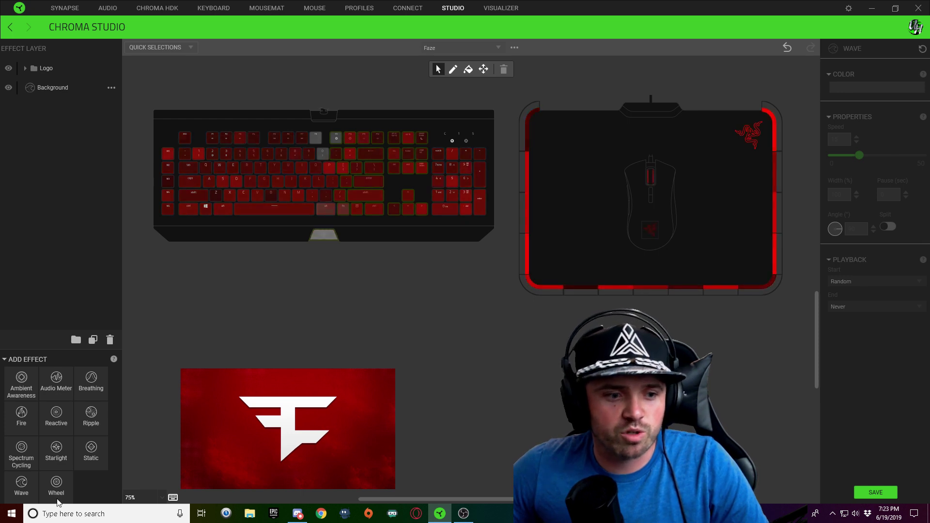
Add a Wave effect layer above the Logo group and name it "faze" in quotation marks
click(25, 490)
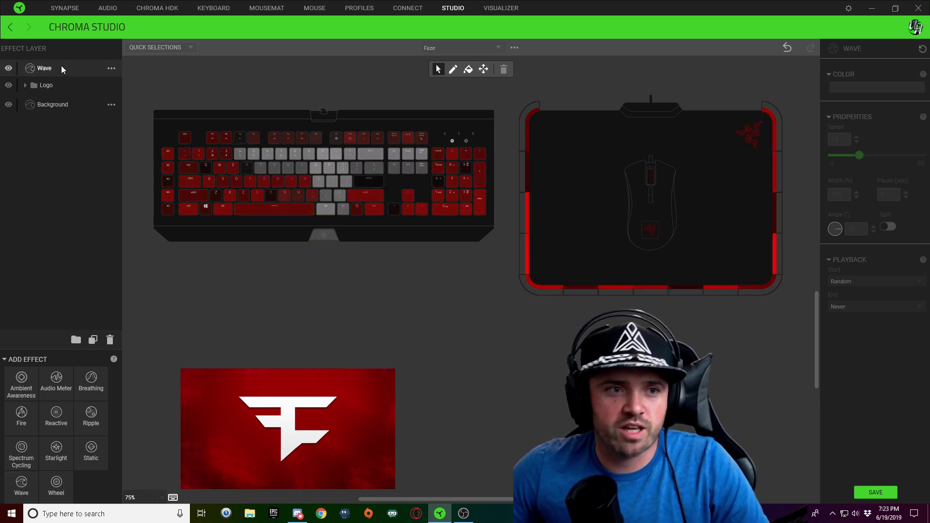
text(1)
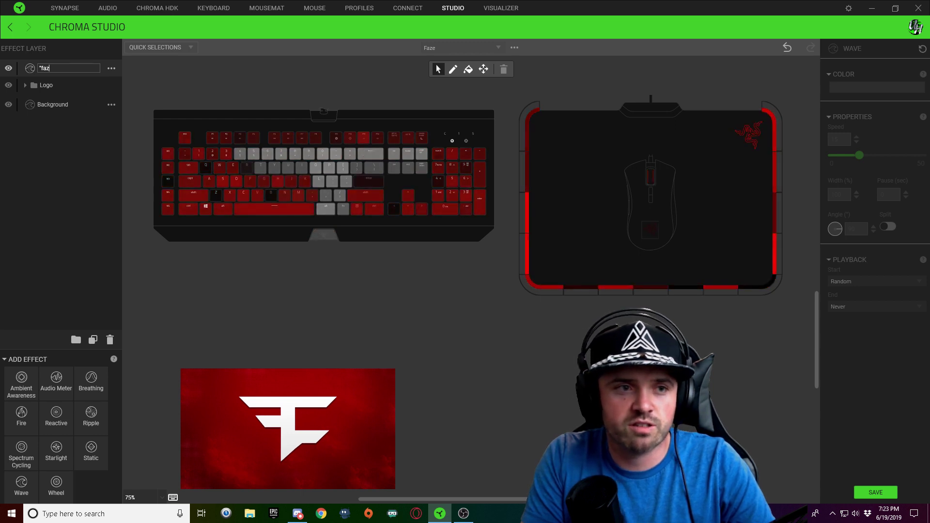
text("faze")
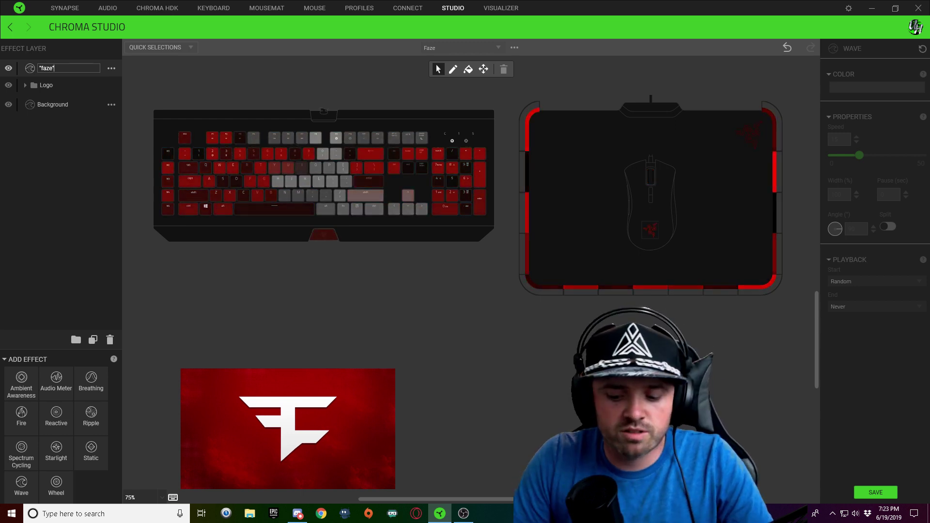
key(Return)
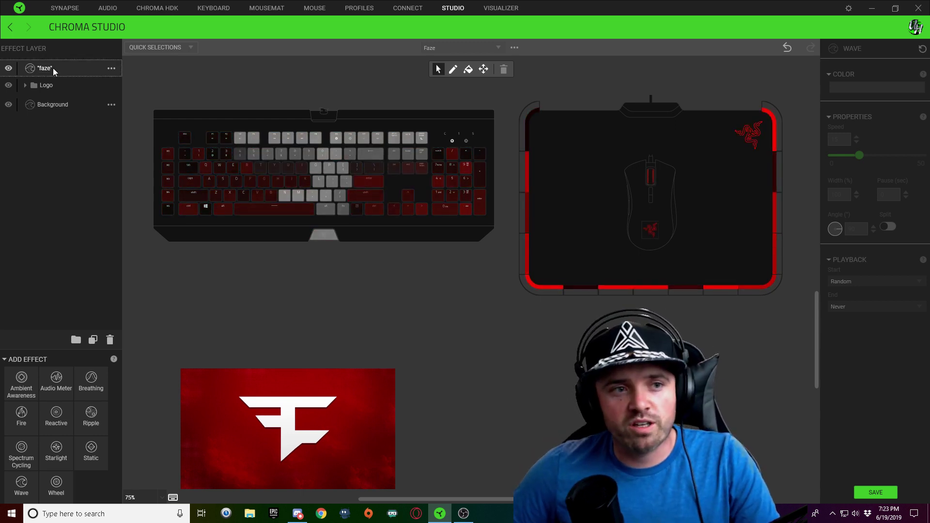
Apply the yellow-green-black gradient pattern to the F key and set its wave angle to 0 degrees
click(251, 182)
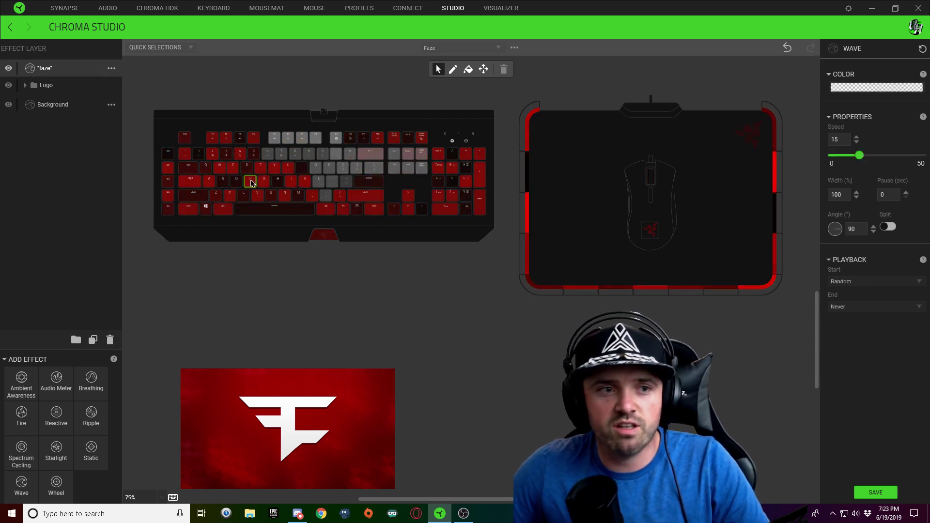
click(849, 88)
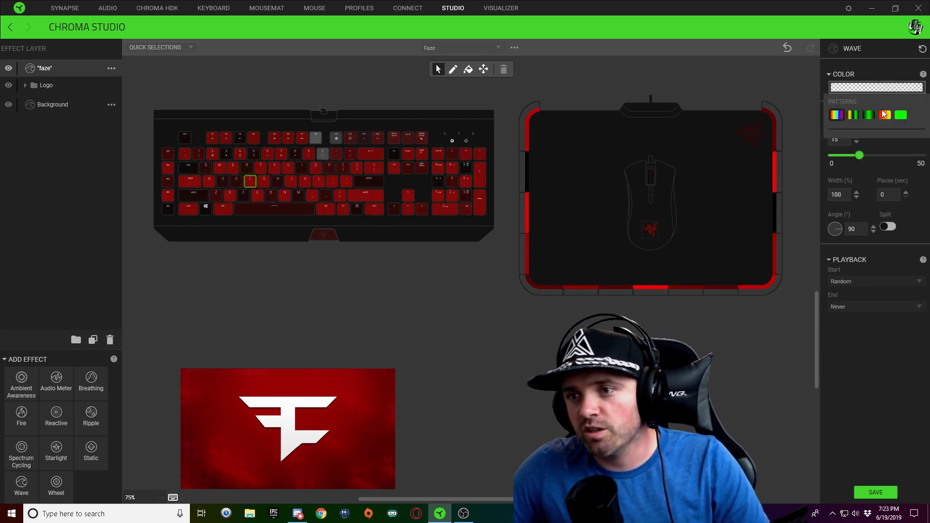
click(854, 116)
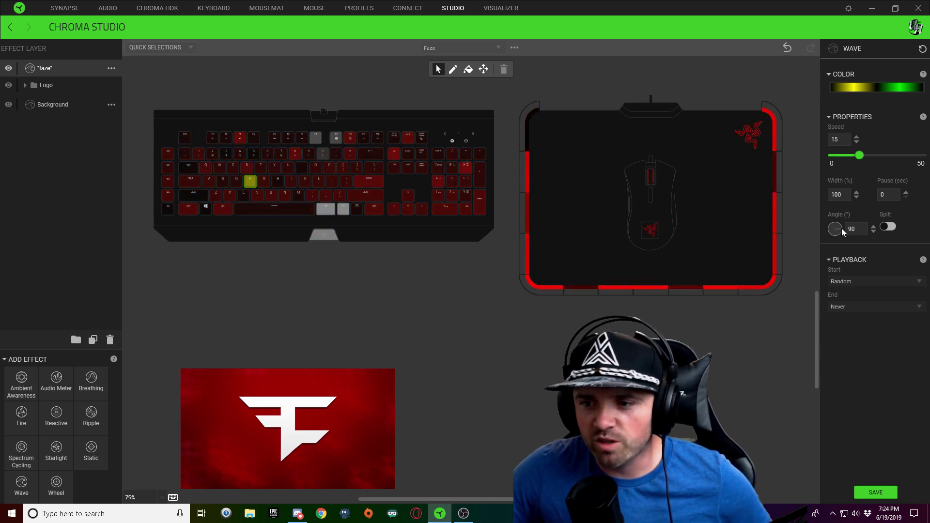
drag(841, 228, 835, 208)
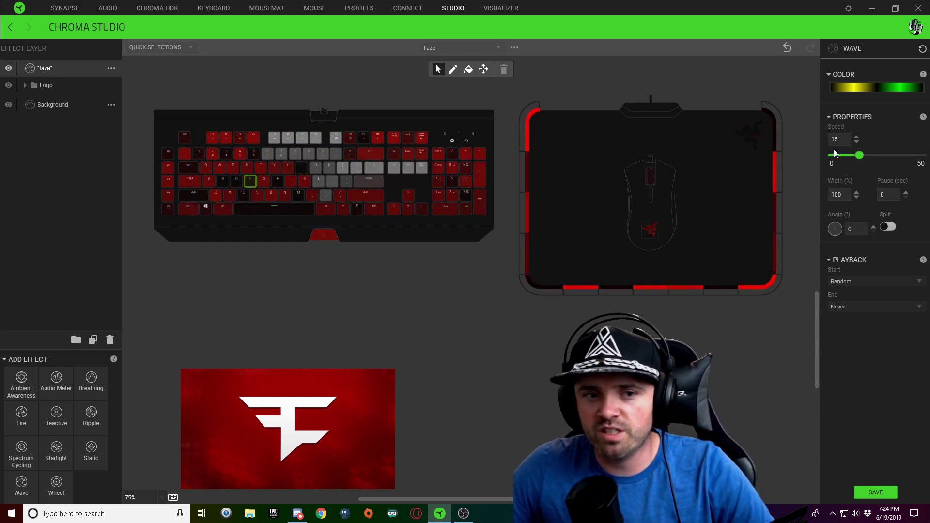
Recolor the F key's gradient stops so red, yellow, green and blue follow the black starting stop
click(865, 86)
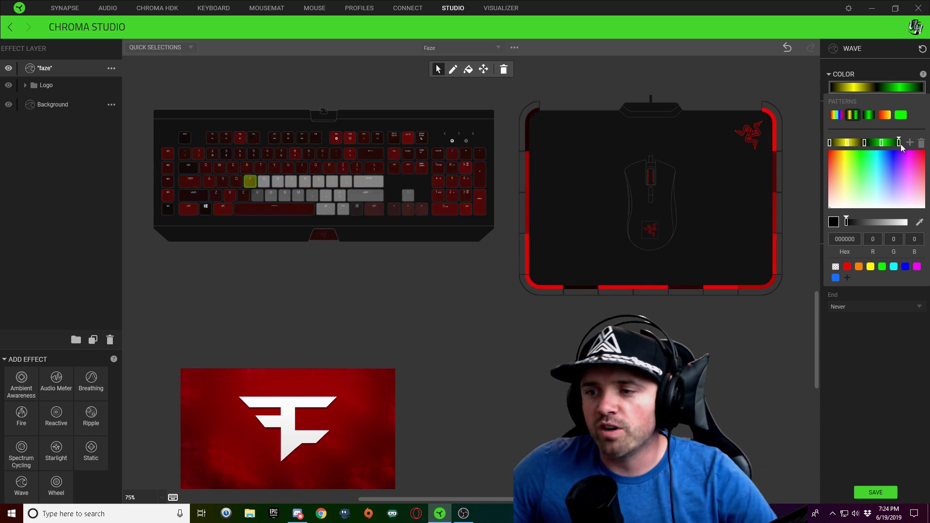
click(905, 266)
mouse_move(883, 144)
mouse_down()
mouse_move(894, 148)
mouse_move(867, 144)
mouse_move(879, 145)
mouse_up()
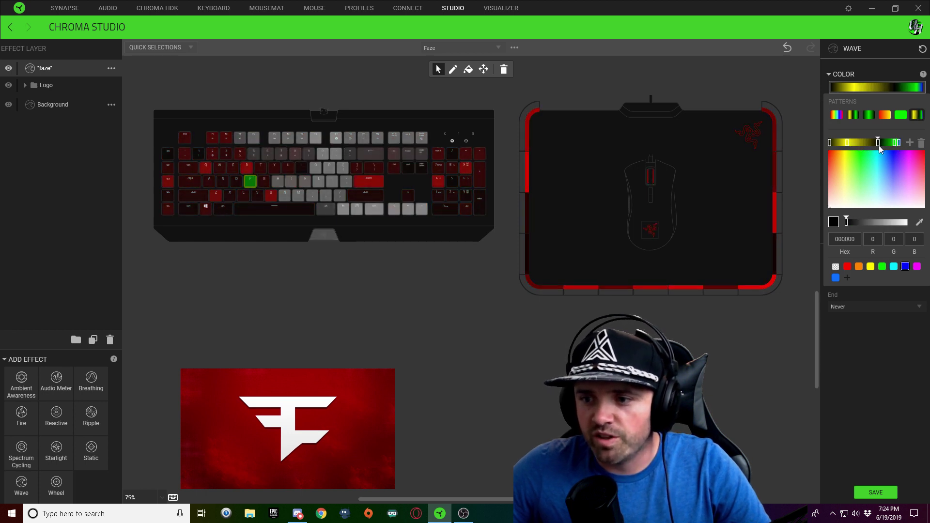
click(870, 267)
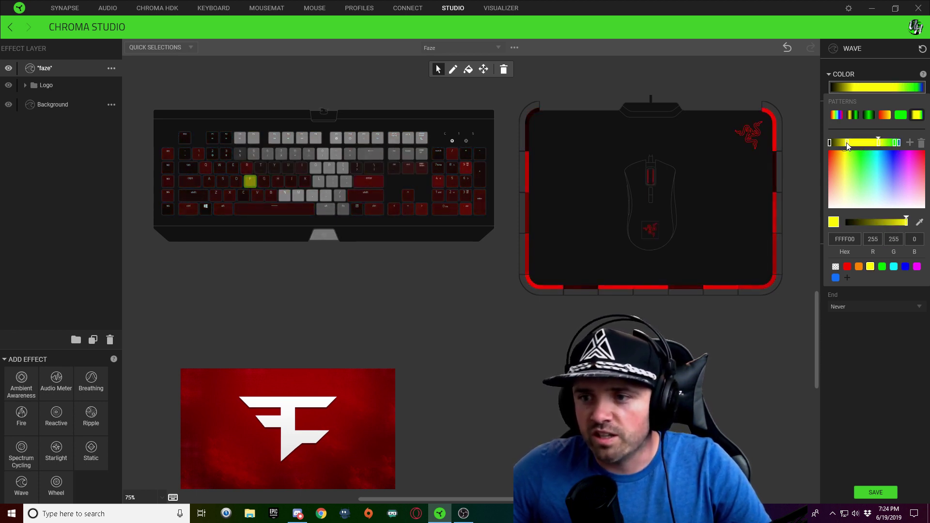
click(848, 267)
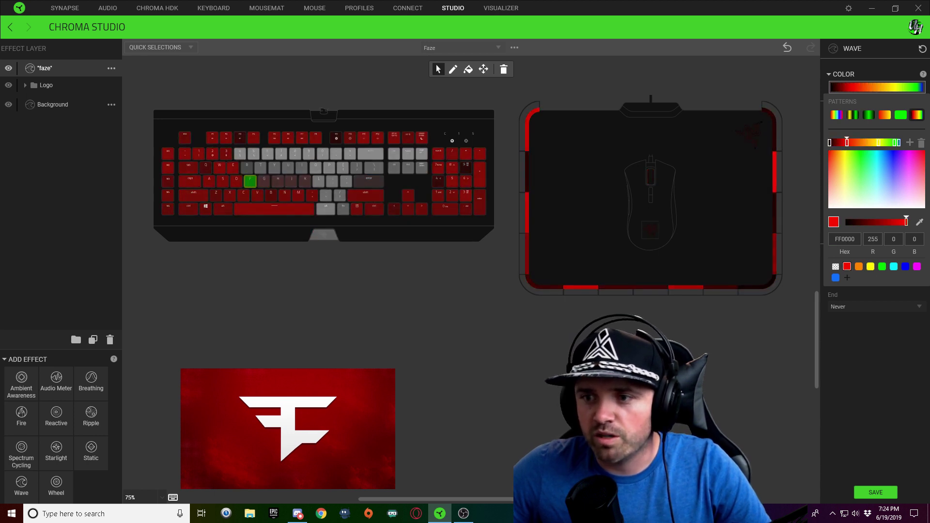
Squeeze the F key's gradient stops into a narrow rainbow band near the end and make the starting stop transparent
mouse_move(877, 143)
mouse_down()
mouse_move(894, 144)
mouse_move(848, 143)
mouse_move(889, 144)
mouse_up()
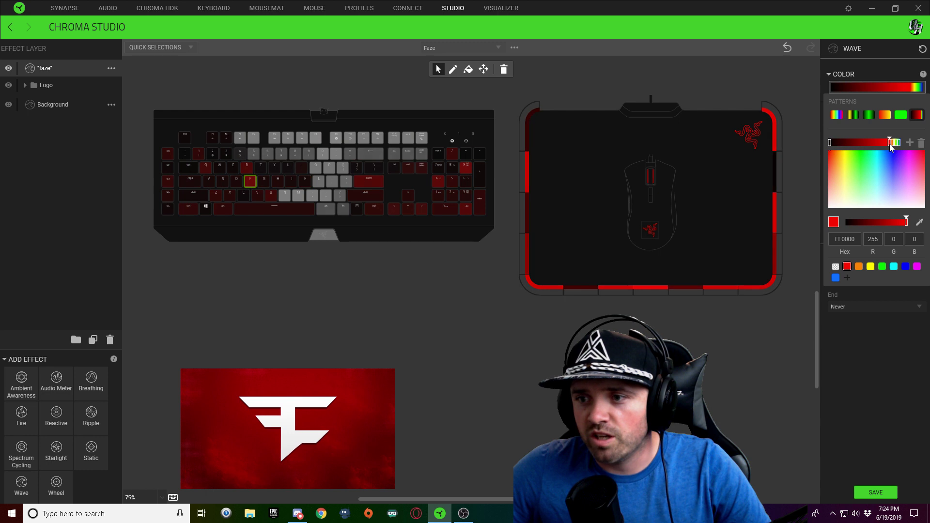
click(830, 143)
drag(831, 144, 875, 145)
drag(880, 145, 884, 144)
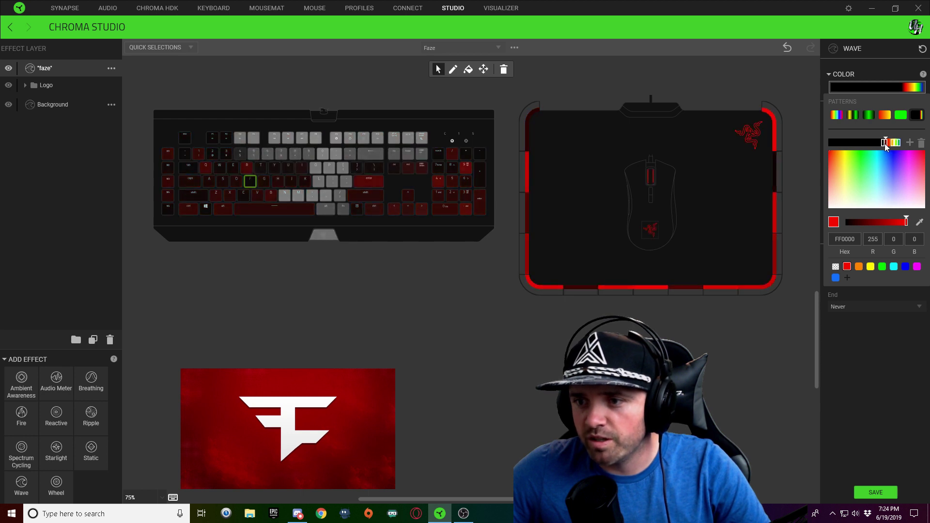
click(885, 144)
click(883, 143)
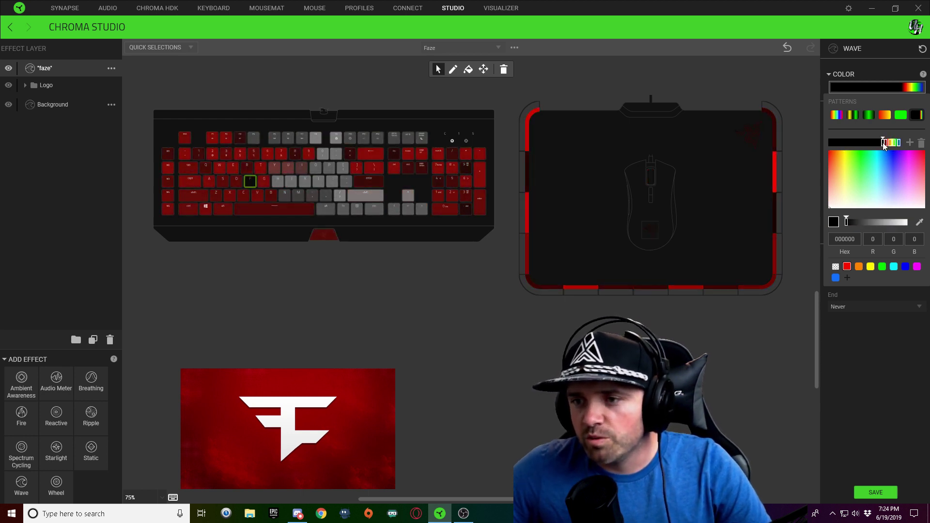
click(836, 266)
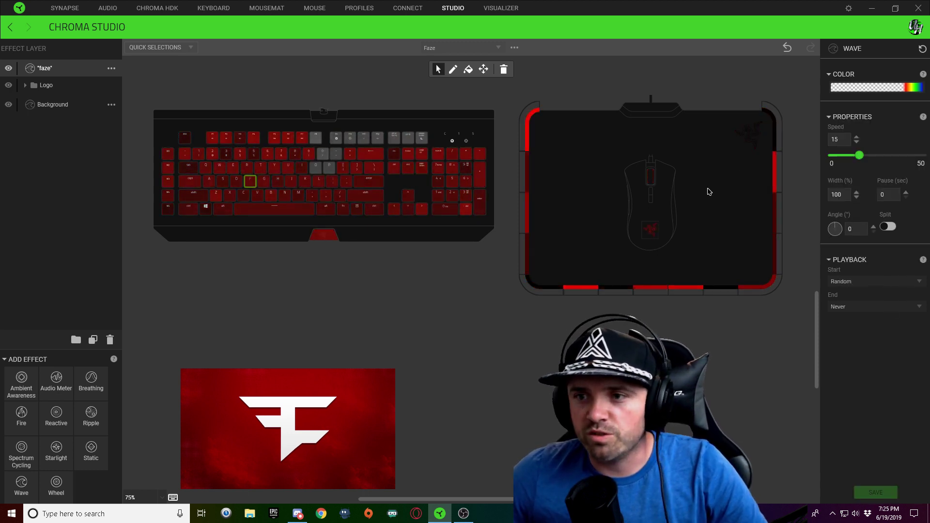
Set the F key's wave speed to 4 and save the effect
click(883, 91)
click(882, 91)
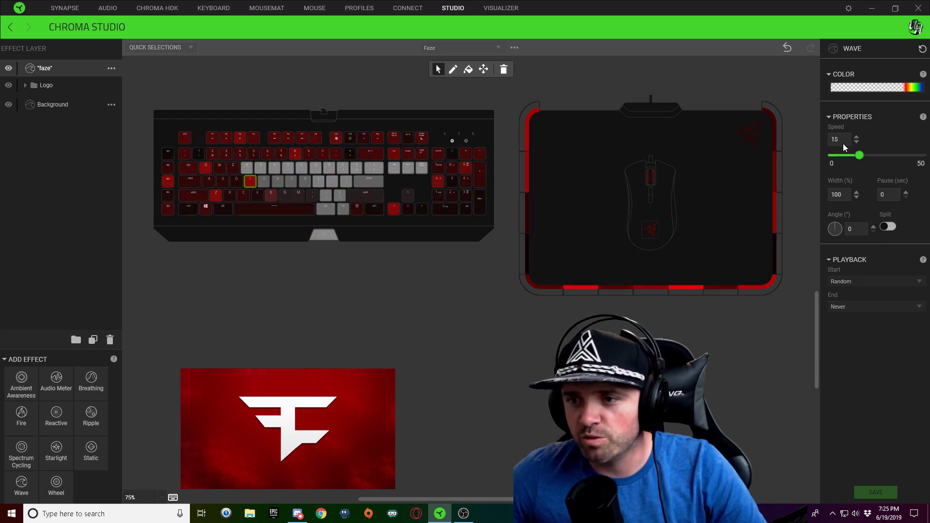
text(4)
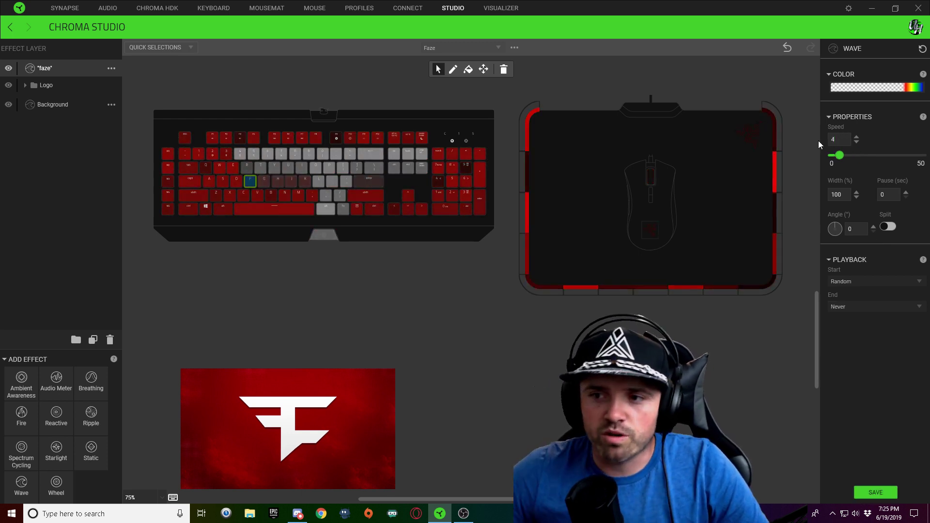
click(882, 493)
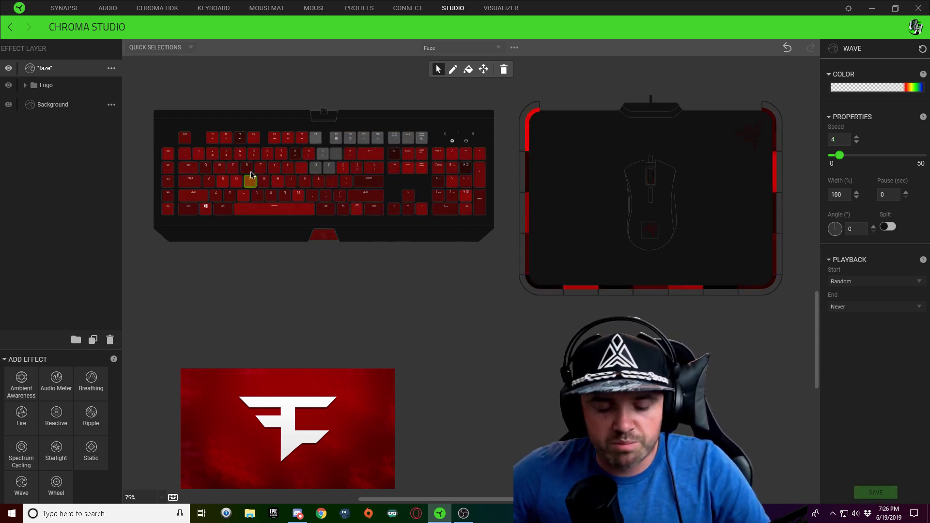
Copy the F key's wave effect onto the A key
click(403, 310)
click(211, 183)
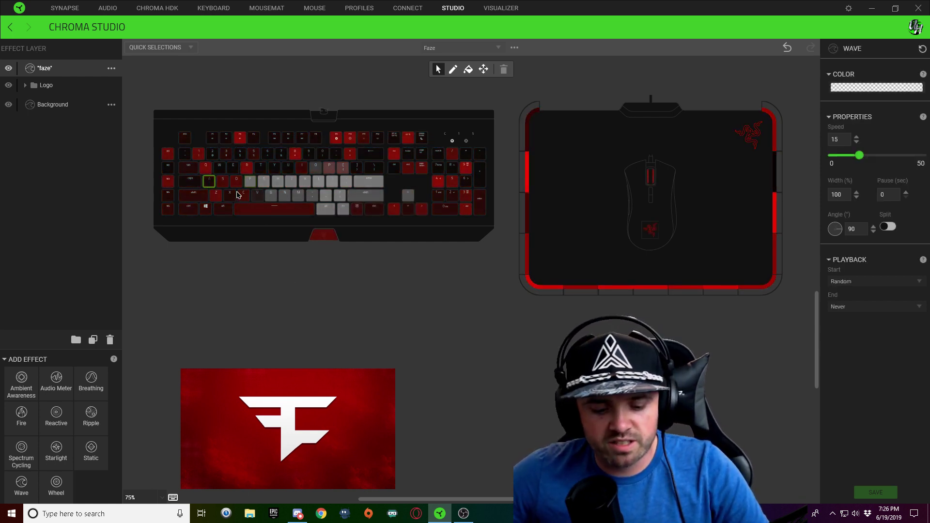
key(ctrl+v)
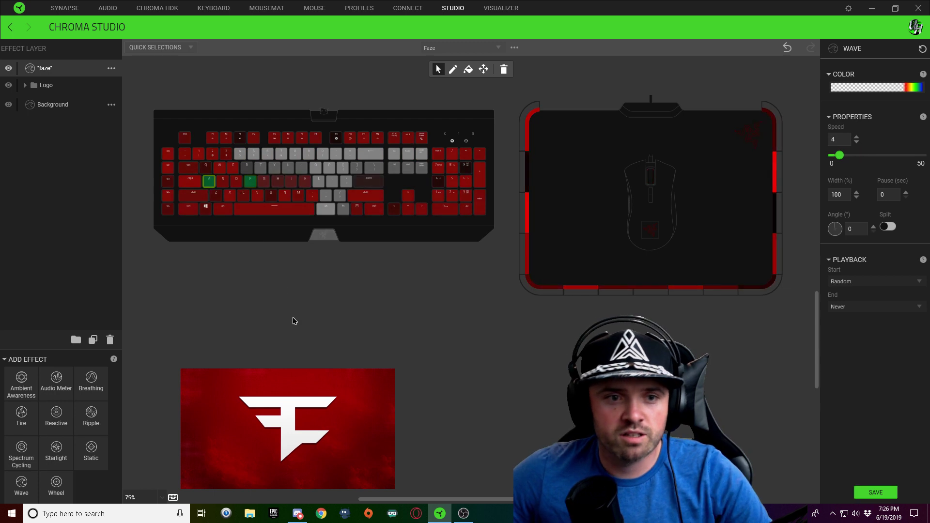
Shift the A key's red, yellow, green and blue gradient stops together toward the start of the gradient
click(262, 286)
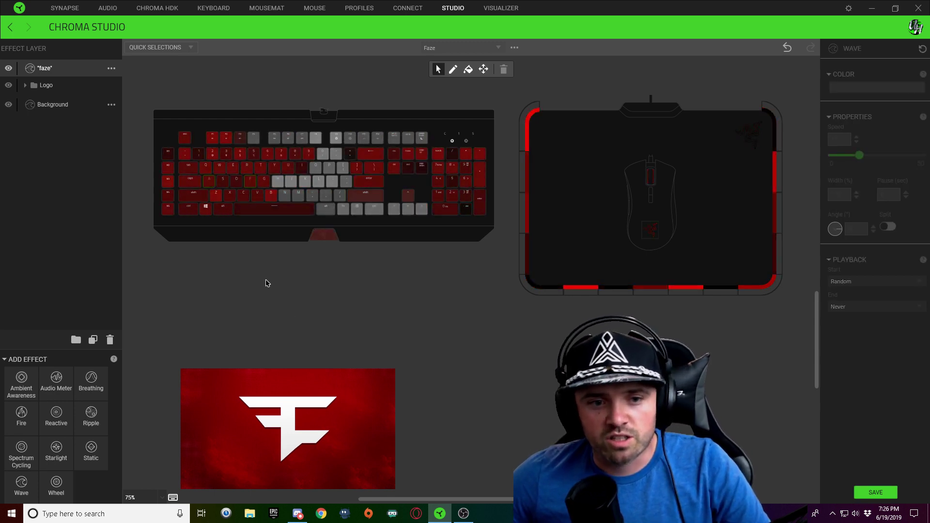
click(209, 184)
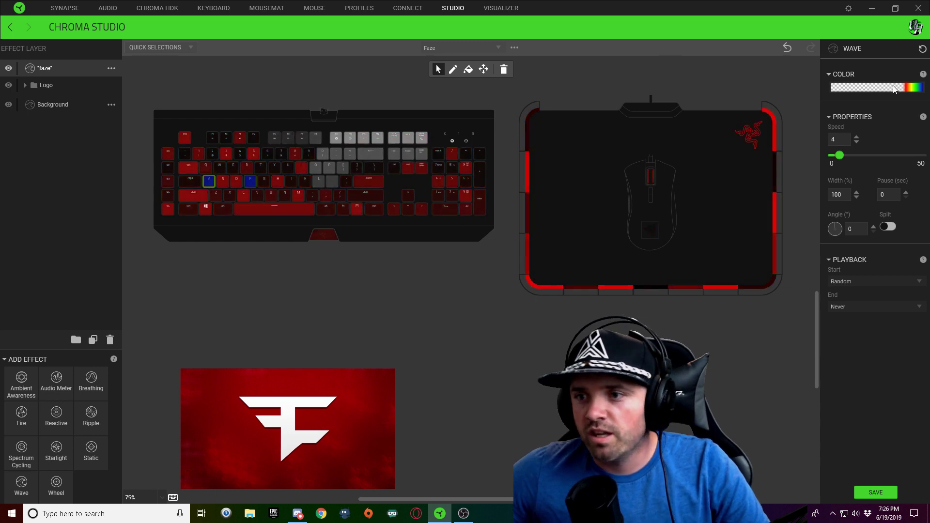
click(878, 88)
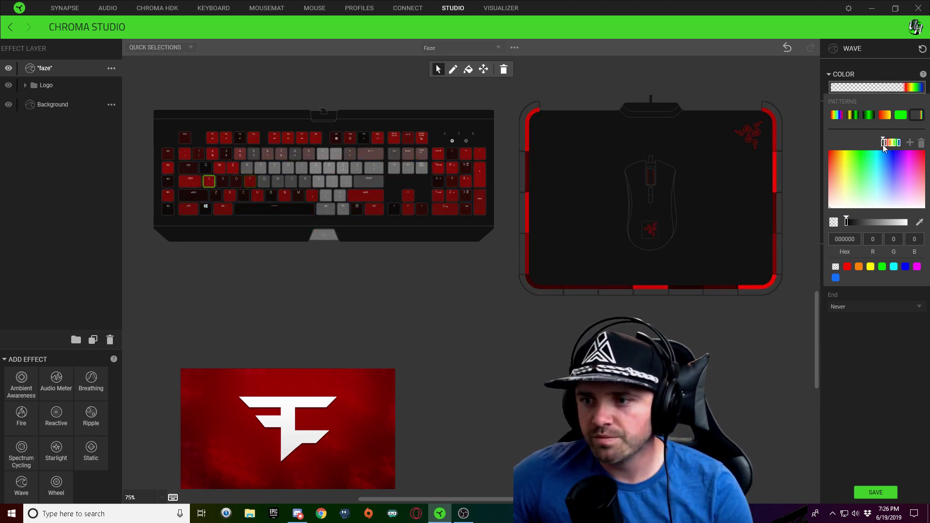
mouse_move(873, 144)
mouse_down()
mouse_move(885, 143)
mouse_move(865, 143)
mouse_move(884, 143)
mouse_up()
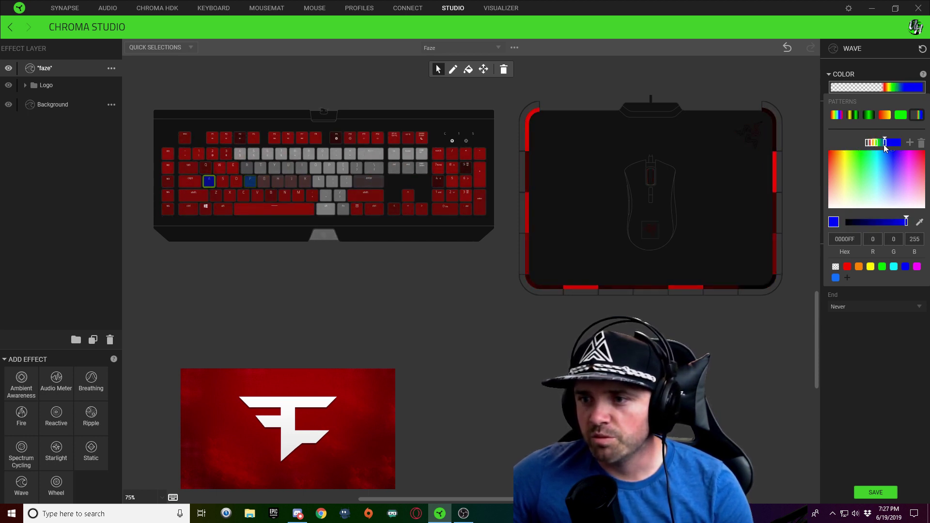
Add a transparent stop after the blue one in the A key's gradient and save the effect
click(910, 142)
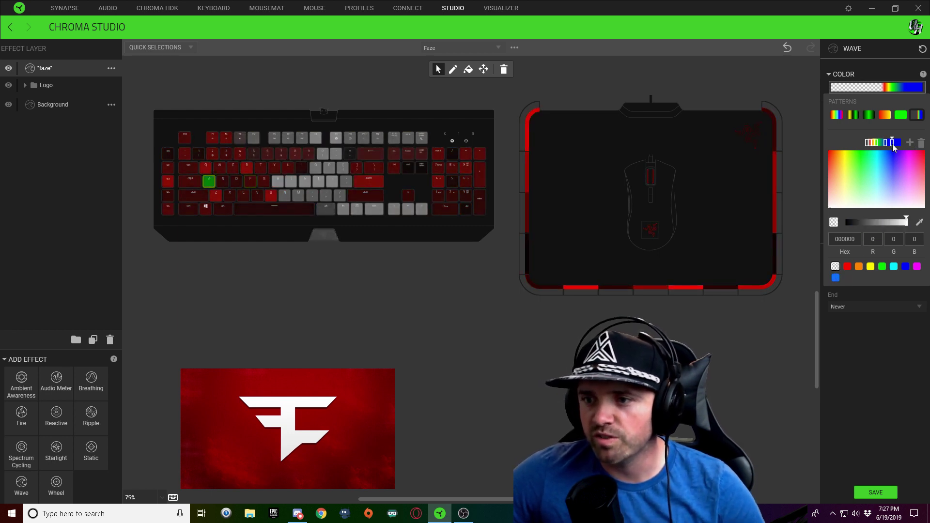
click(879, 144)
click(872, 144)
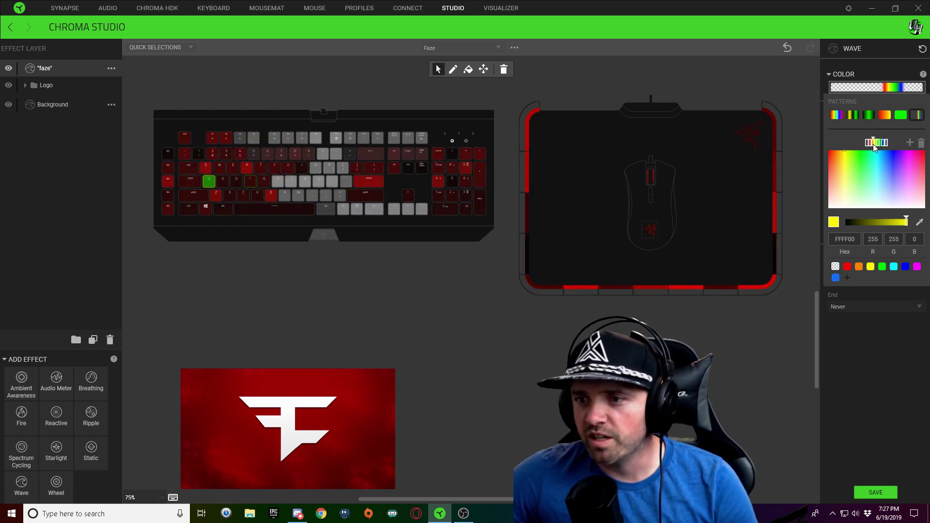
click(870, 143)
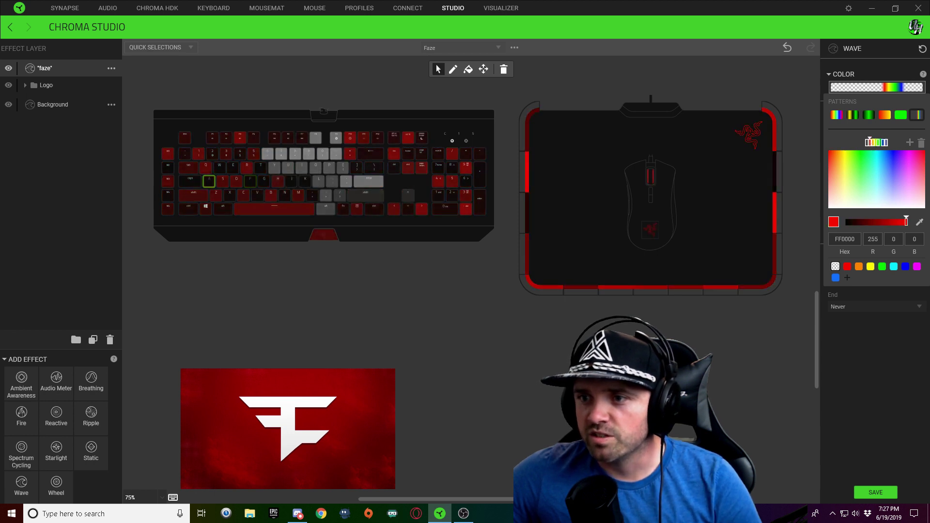
click(887, 482)
click(885, 494)
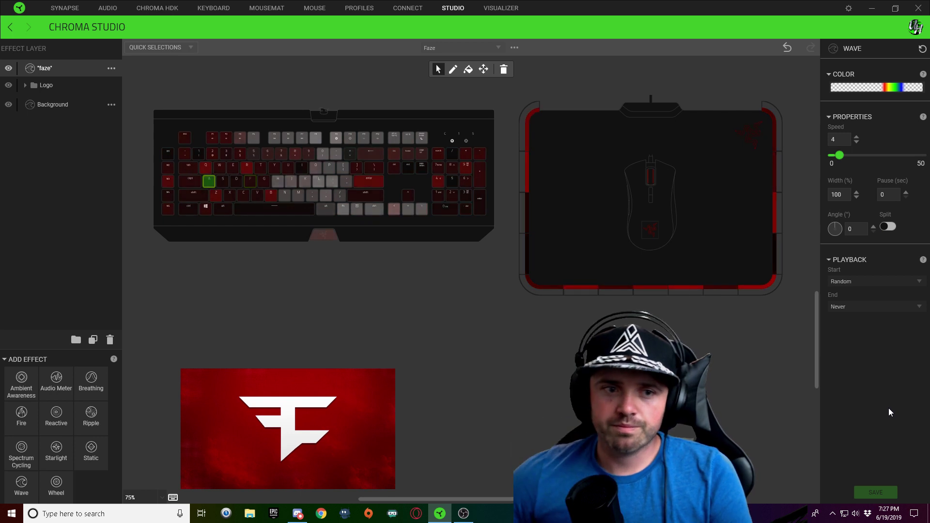
Set the A key's wave pause to 2 seconds, save the effect, and select the F key
right_click(260, 189)
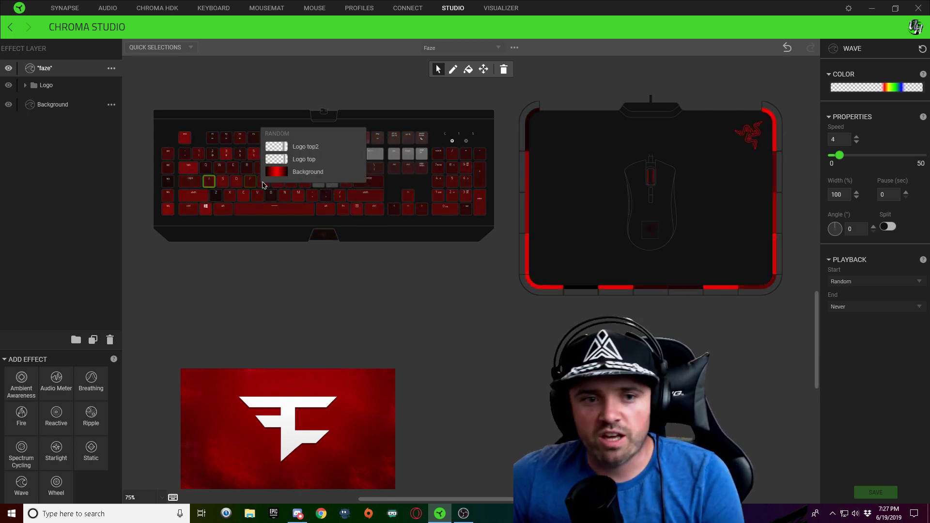
right_click(257, 186)
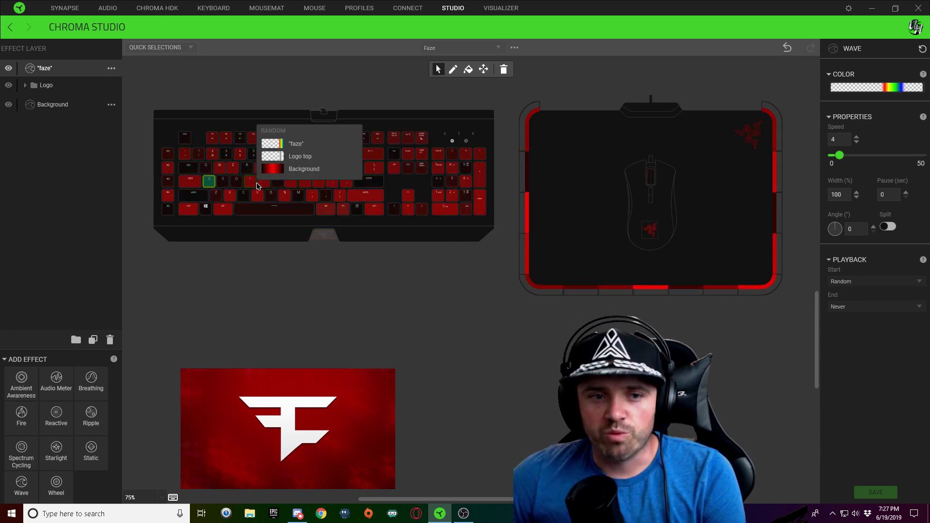
right_click(210, 189)
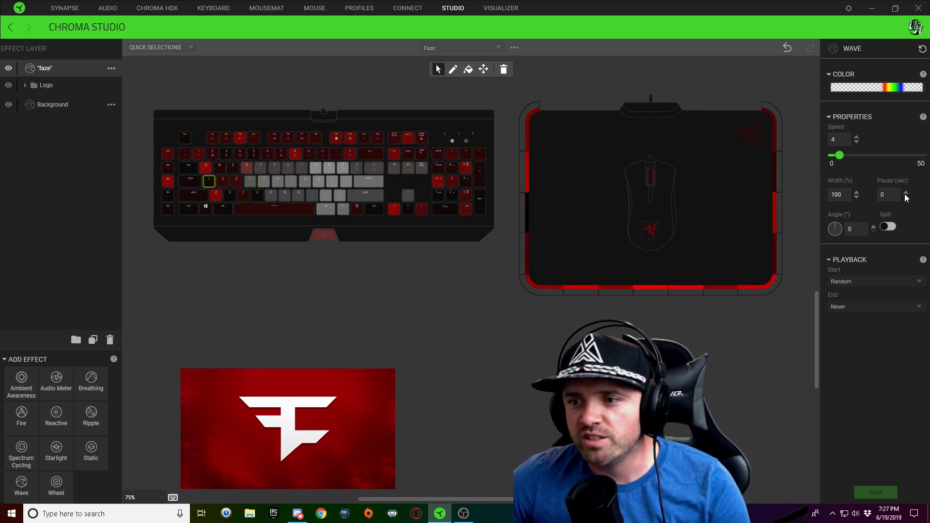
click(905, 194)
click(905, 193)
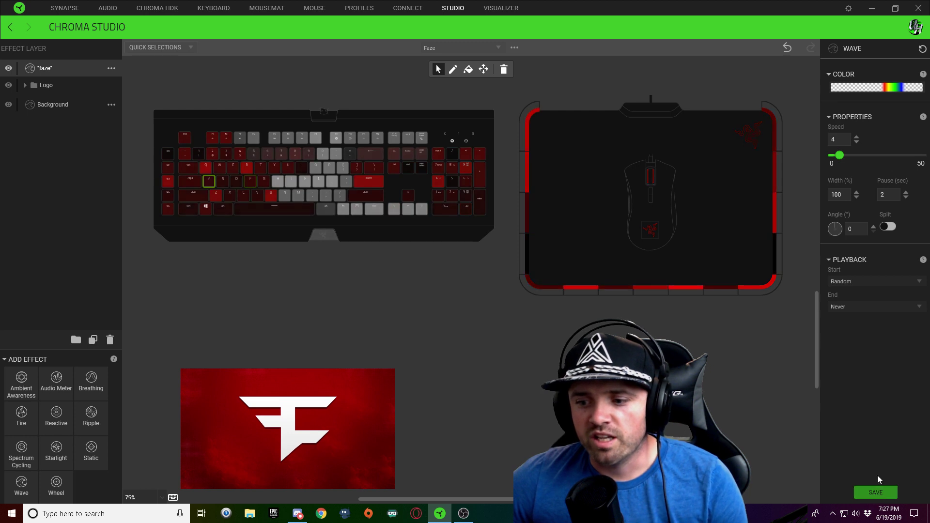
click(250, 181)
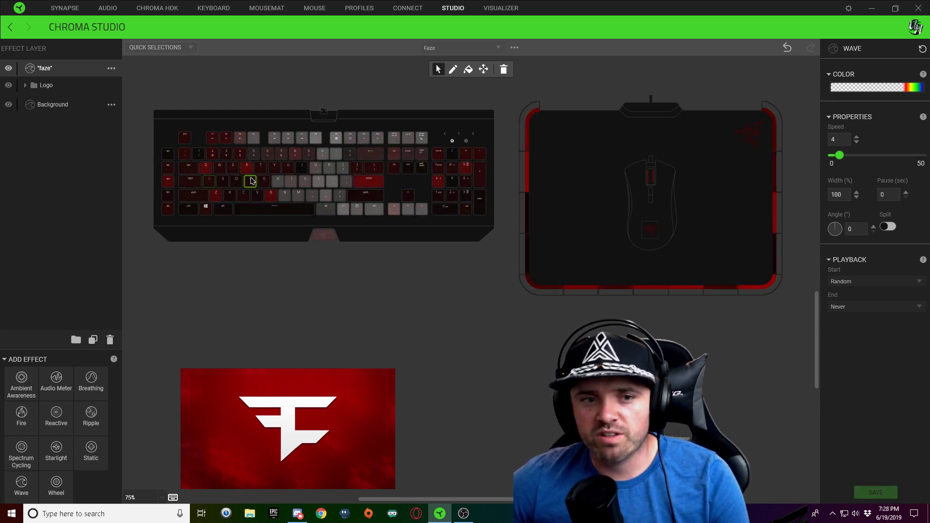
Set the F key's wave pause to 2 seconds and save the effect
click(905, 194)
click(905, 194)
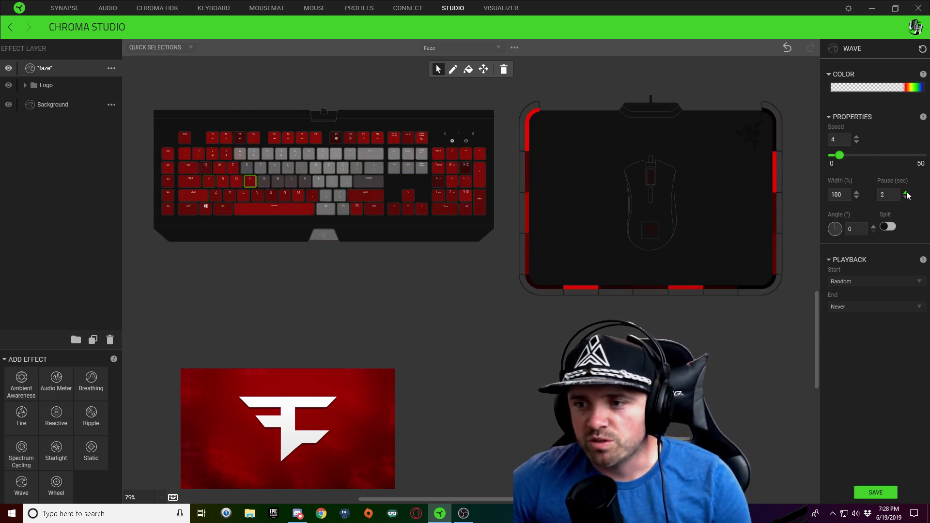
click(876, 492)
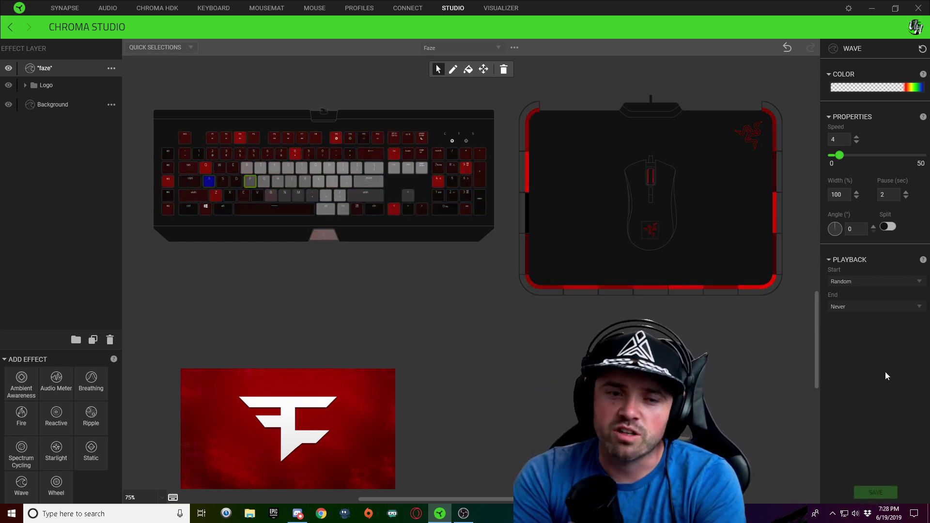
Apply the rainbow wave to the Z key, shift its colored gradient stops to near the middle, and save the effect
click(216, 196)
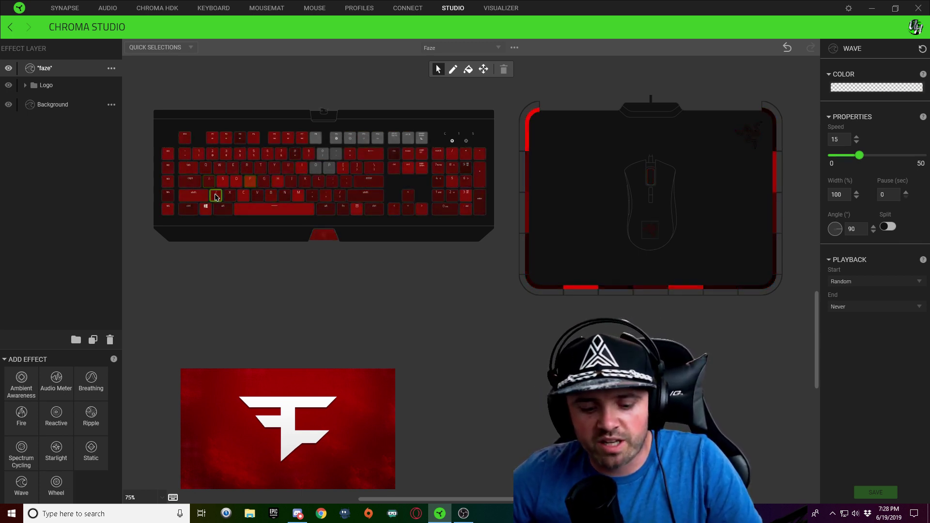
click(886, 87)
drag(867, 145, 852, 144)
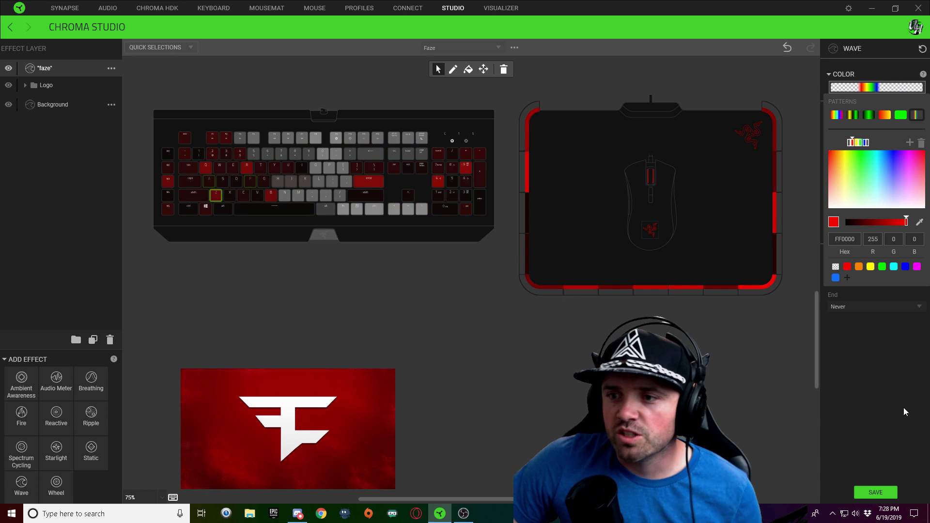
click(884, 424)
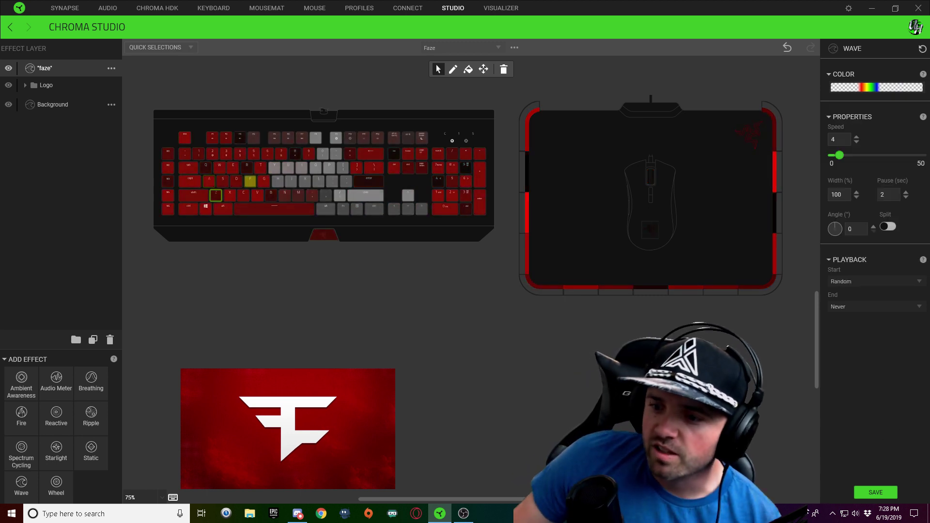
click(875, 493)
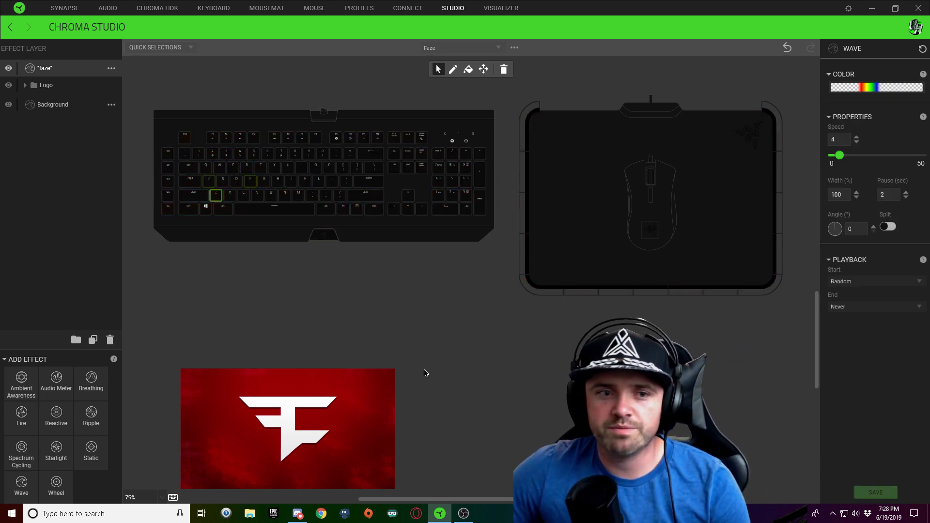
click(383, 316)
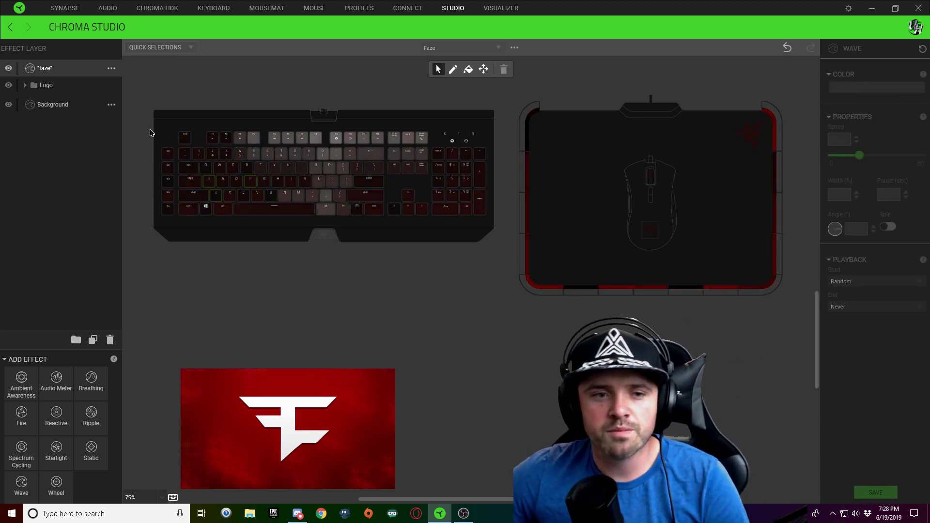
Apply the rainbow wave to the E key, shift its colored gradient stops toward the start, and save the effect
click(216, 198)
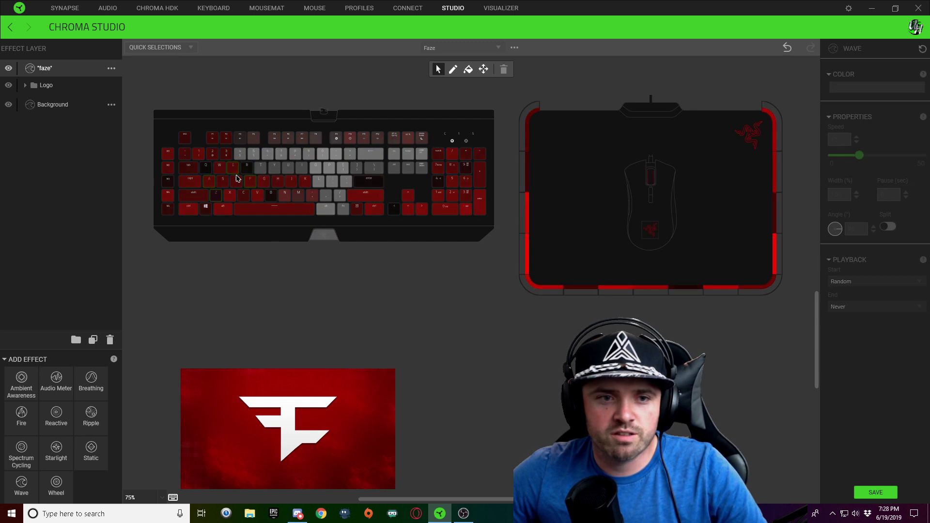
click(872, 89)
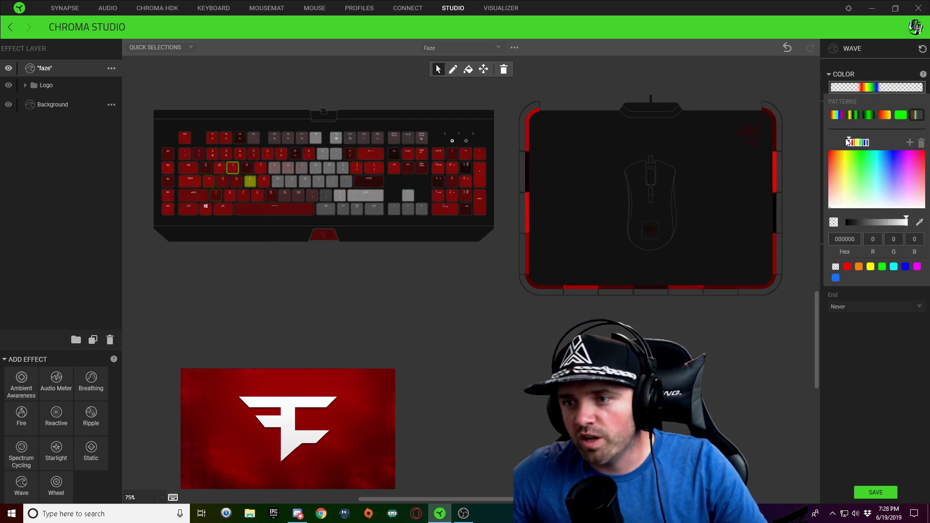
mouse_move(849, 144)
mouse_down()
mouse_move(827, 143)
mouse_move(841, 143)
mouse_up()
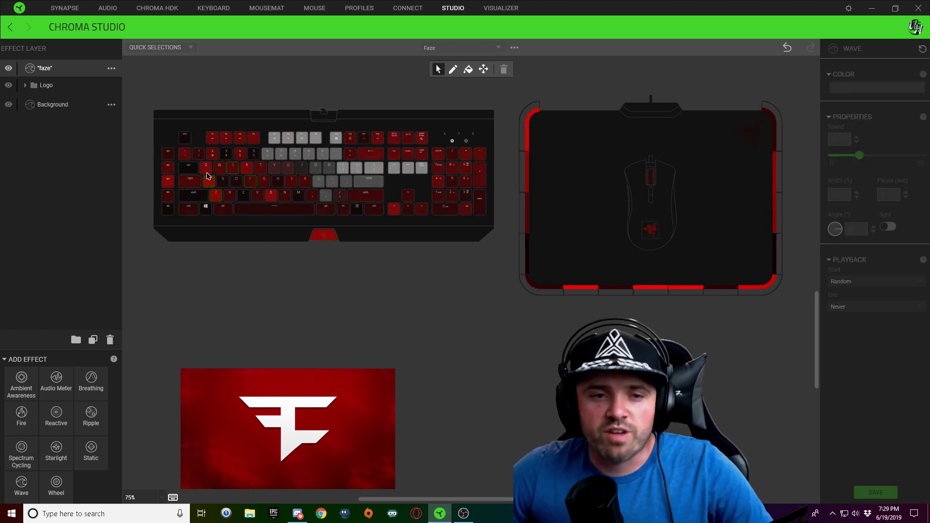
mouse_move(207, 176)
scroll(207, 176, up, 5)
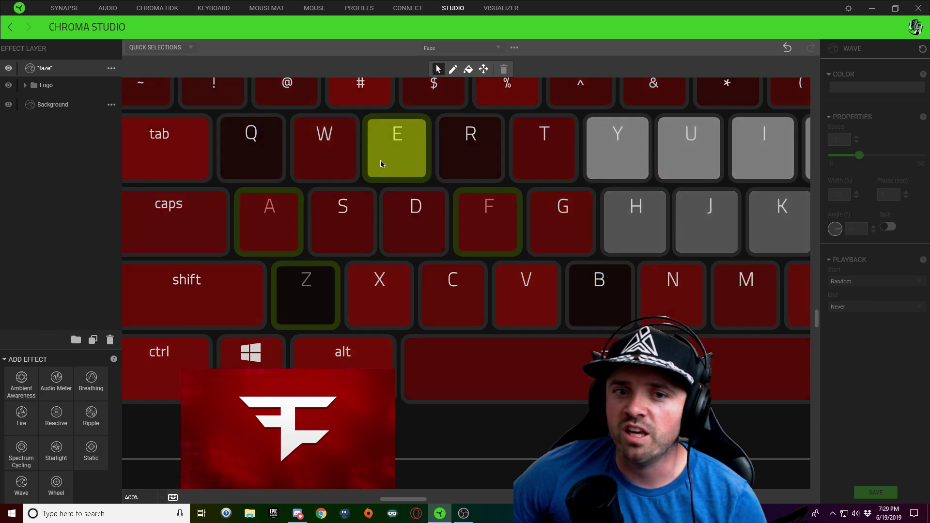
mouse_move(381, 163)
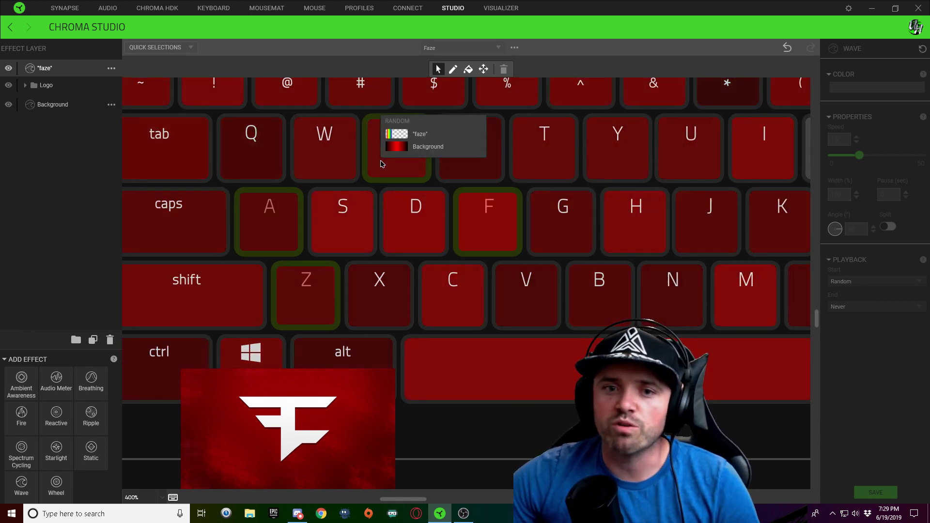
scroll(419, 133, down, 5)
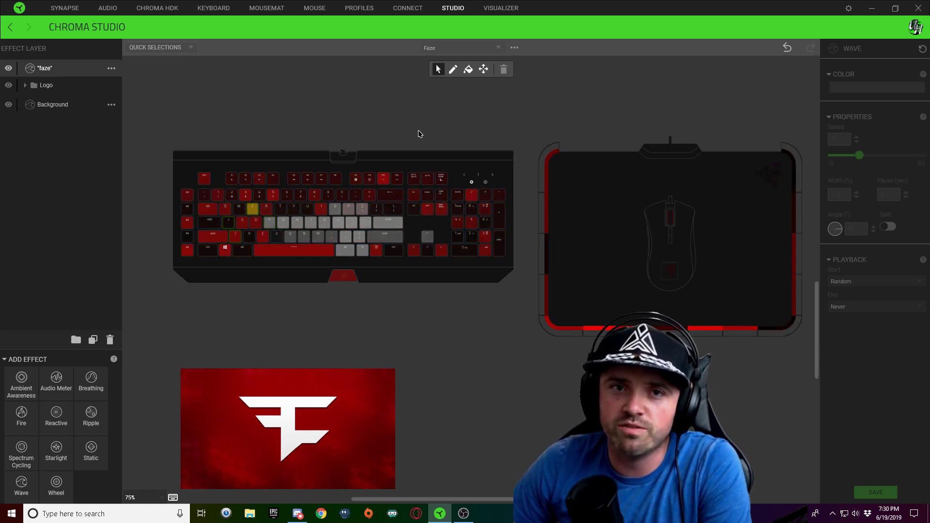
Add an Audio Meter layer covering the keyboard's outer columns, the mouse lights and the outer halves of both speaker rings
click(55, 380)
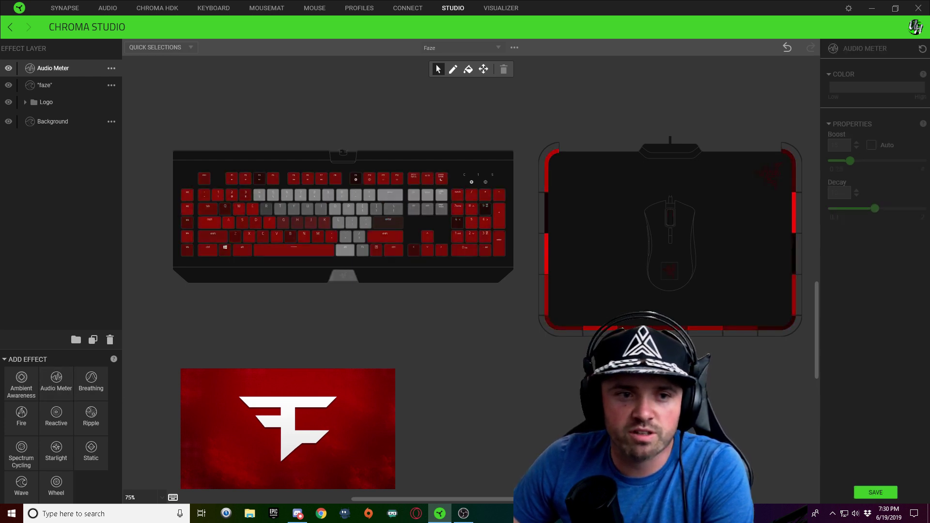
click(57, 68)
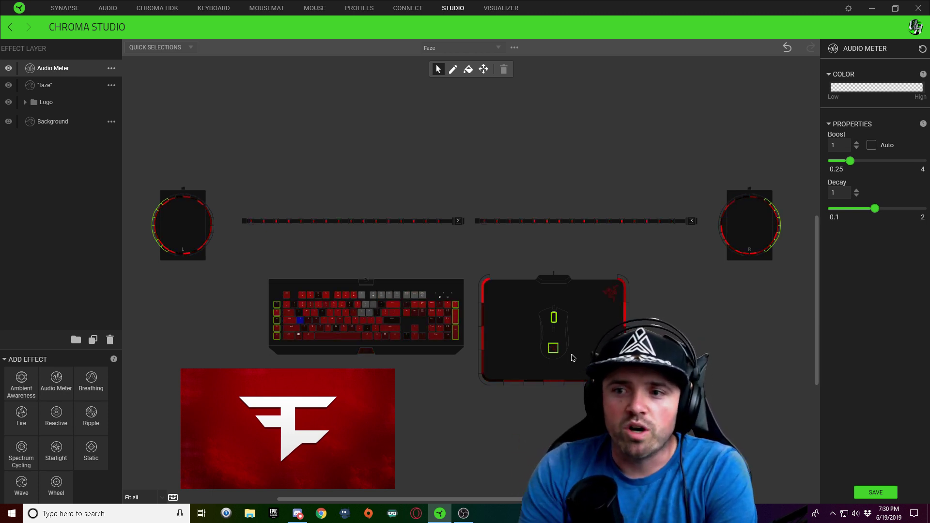
Set the Audio Meter to a gradient from transparent to FFFFFF with automatic boost and 0.1 decay, and save the effect
click(861, 88)
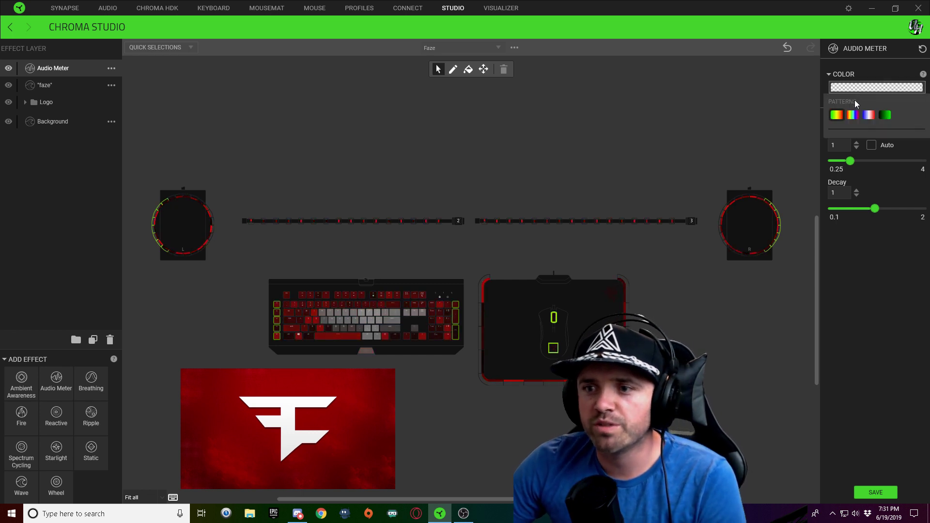
click(886, 115)
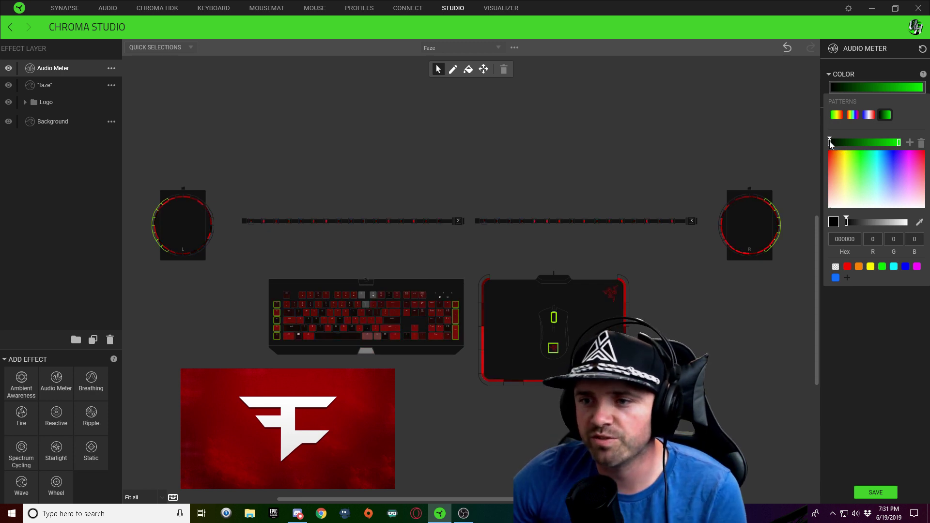
click(835, 266)
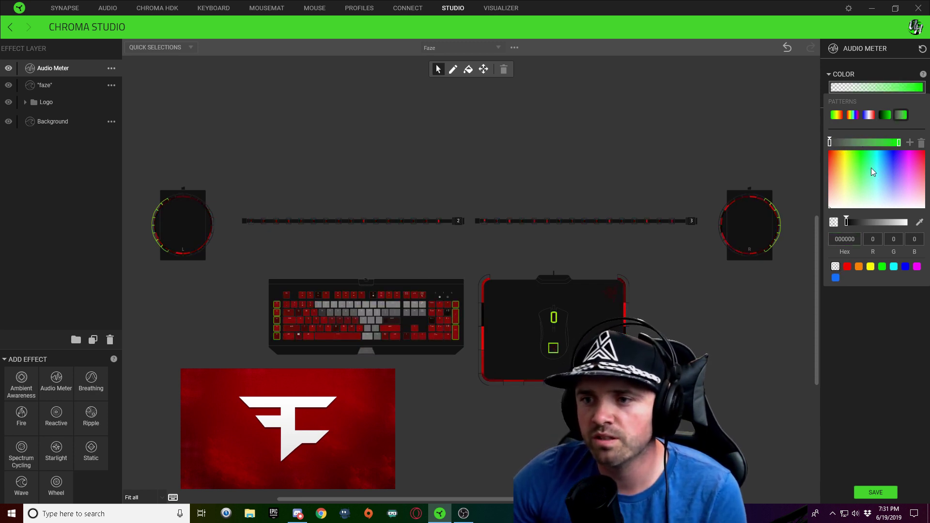
click(899, 143)
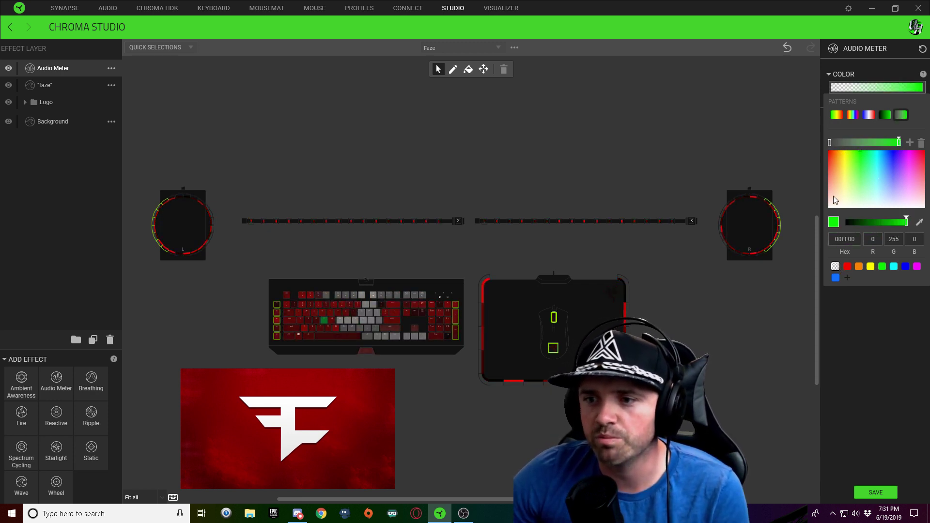
double_click(842, 239)
text(FFFFFF)
key(Return)
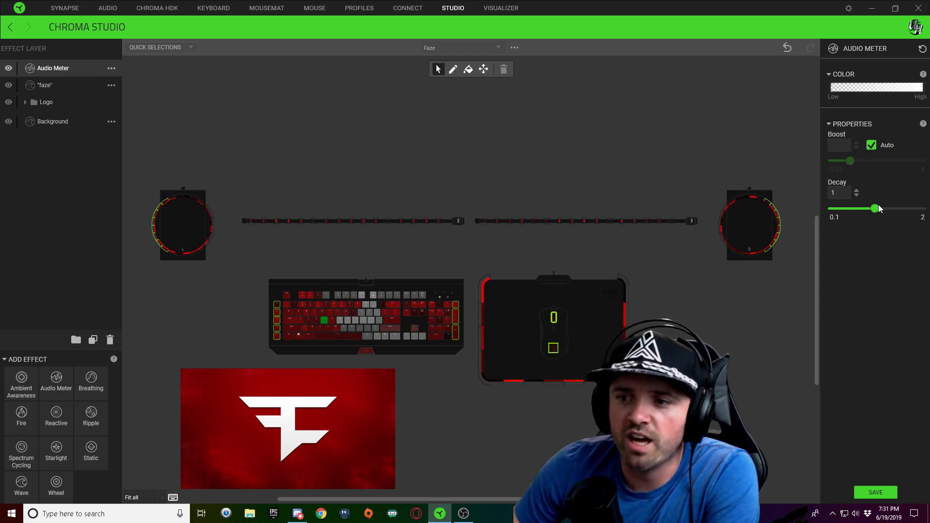
drag(871, 209, 833, 218)
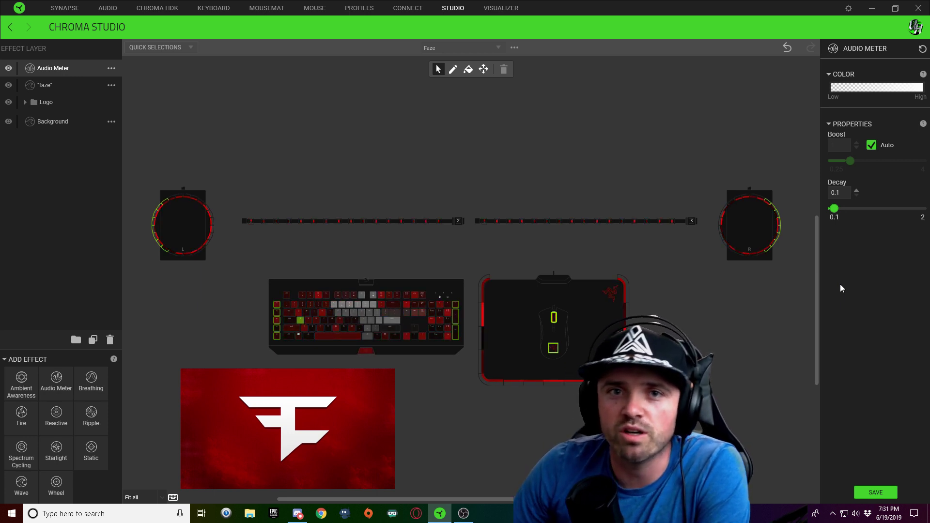
click(890, 493)
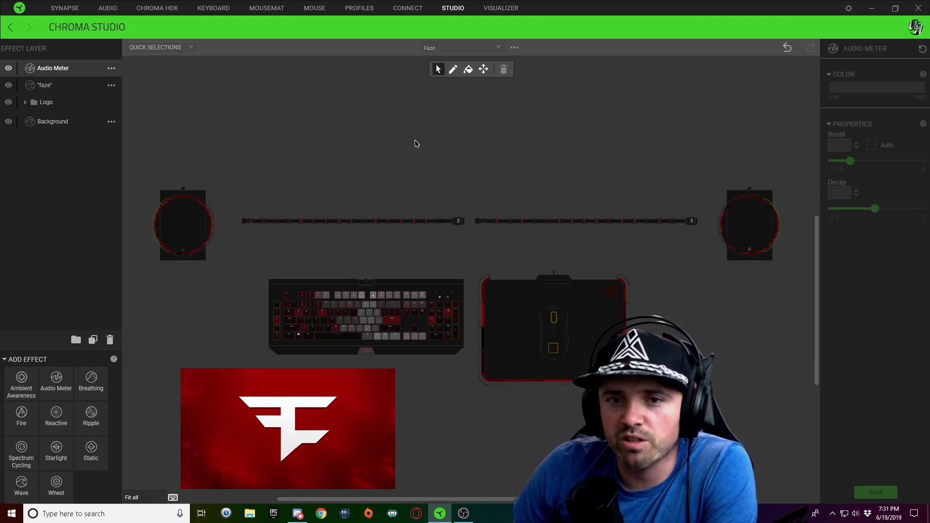